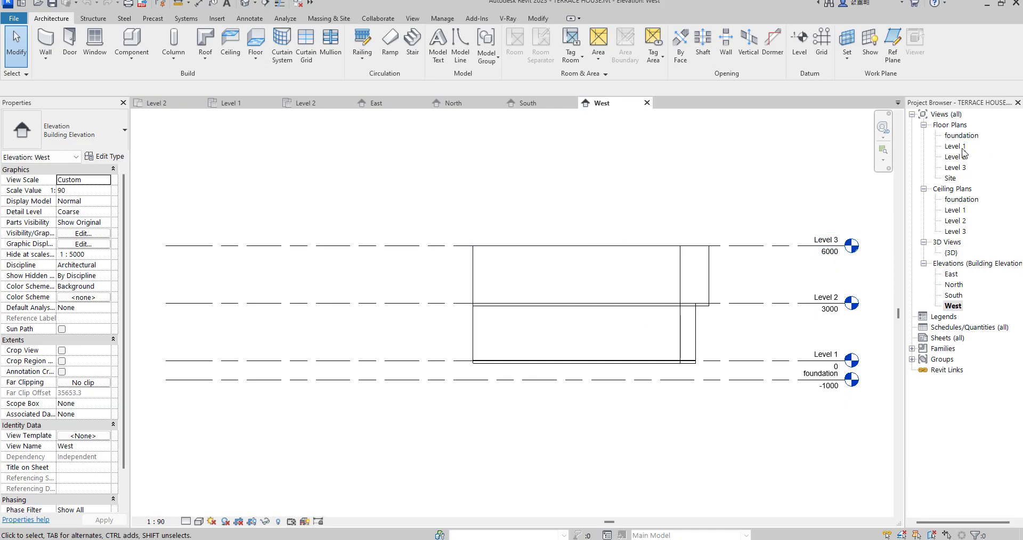
Step: Open Level 1, inspect the Level 2 floor plan, then reopen Level 1
{"action": "left_click", "coordinate": [764, 245]}
{"action": "double_click", "coordinate": [954, 146]}
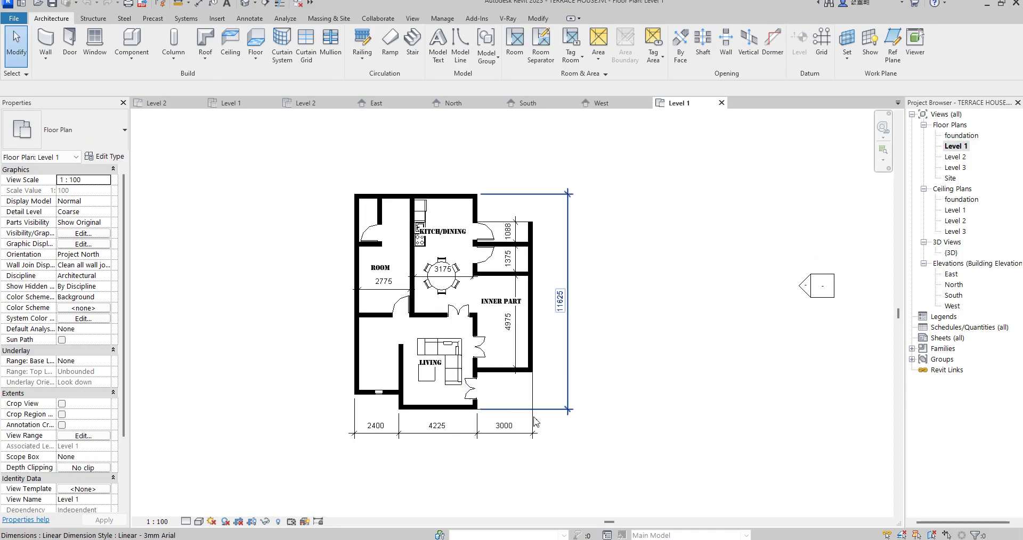
{"action": "scroll", "coordinate": [431, 214], "scroll_direction": "up", "scroll_amount": 1}
{"action": "scroll", "coordinate": [431, 214], "scroll_direction": "up", "scroll_amount": 1}
{"action": "scroll", "coordinate": [510, 303], "scroll_direction": "down", "scroll_amount": 2}
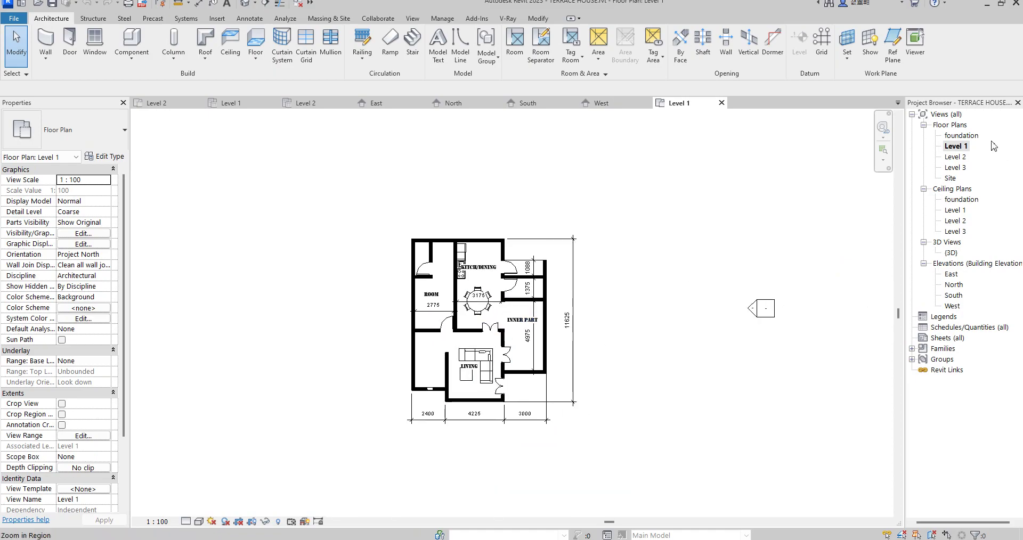
{"action": "double_click", "coordinate": [955, 158]}
{"action": "scroll", "coordinate": [518, 298], "scroll_direction": "up", "scroll_amount": 1}
{"action": "scroll", "coordinate": [519, 296], "scroll_direction": "up", "scroll_amount": 2}
{"action": "scroll", "coordinate": [519, 297], "scroll_direction": "down", "scroll_amount": 2}
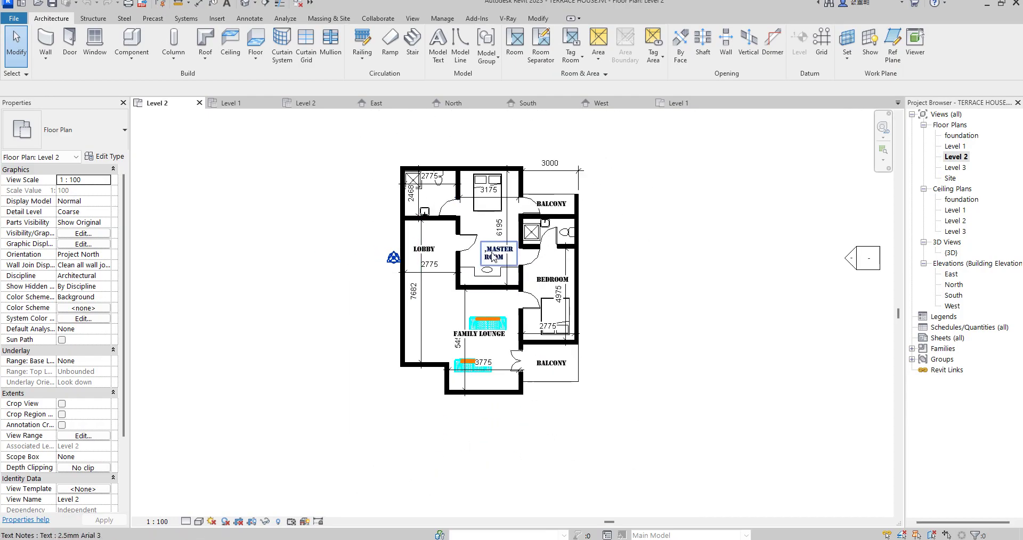
{"action": "scroll", "coordinate": [514, 257], "scroll_direction": "up", "scroll_amount": 2}
{"action": "scroll", "coordinate": [514, 257], "scroll_direction": "down", "scroll_amount": 1}
{"action": "scroll", "coordinate": [480, 280], "scroll_direction": "down", "scroll_amount": 1}
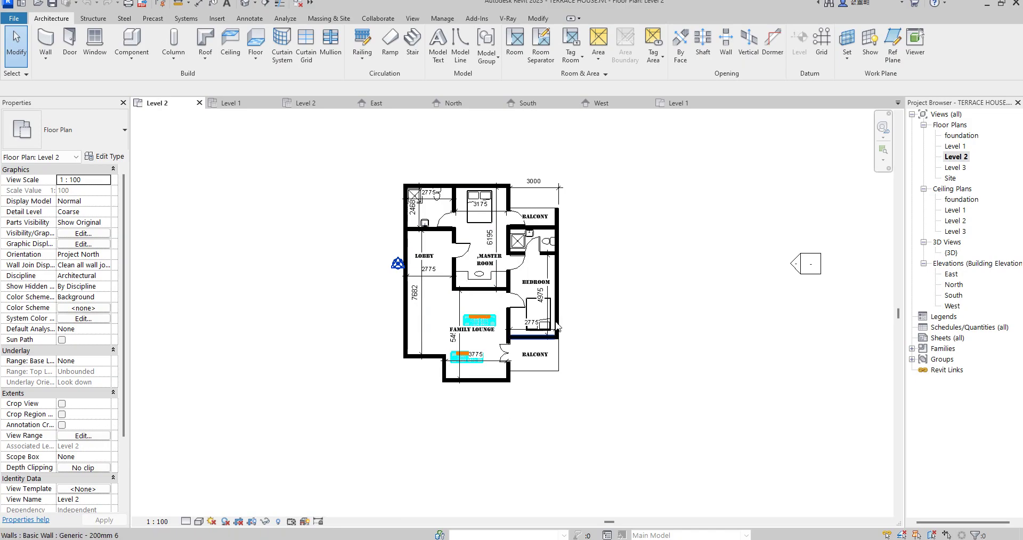
{"action": "scroll", "coordinate": [489, 260], "scroll_direction": "up", "scroll_amount": 2}
{"action": "scroll", "coordinate": [494, 264], "scroll_direction": "up", "scroll_amount": 2}
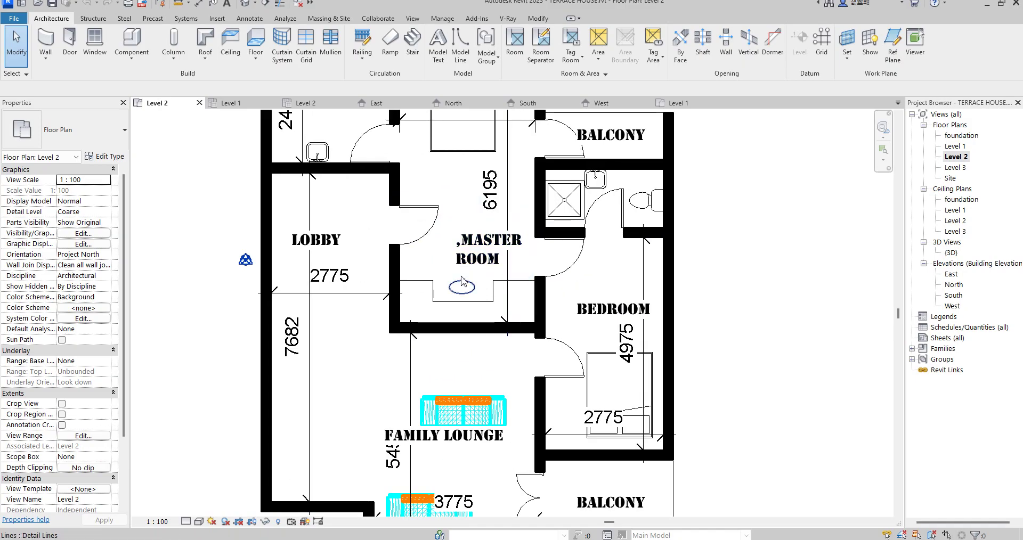
{"action": "scroll", "coordinate": [463, 314], "scroll_direction": "down", "scroll_amount": 2}
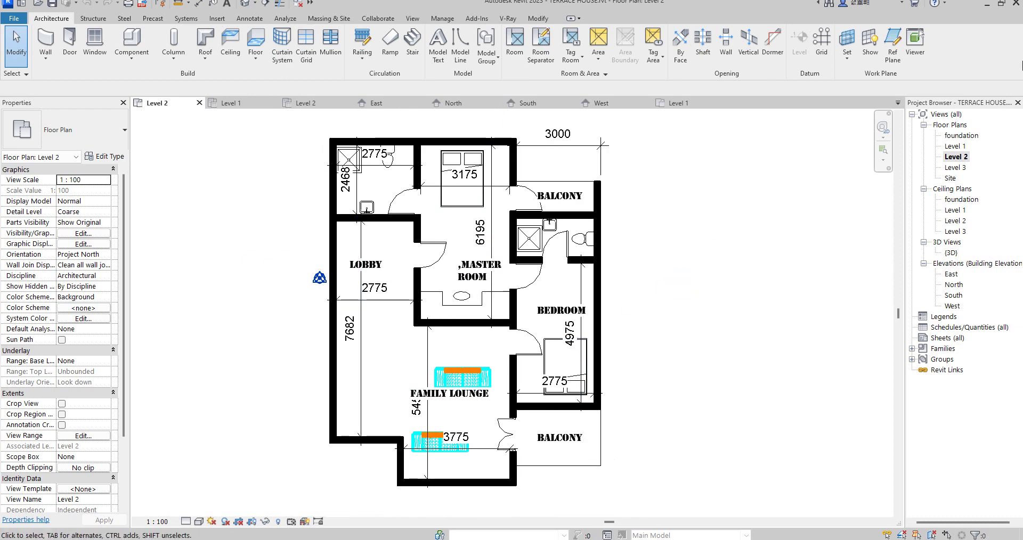
{"action": "double_click", "coordinate": [950, 147]}
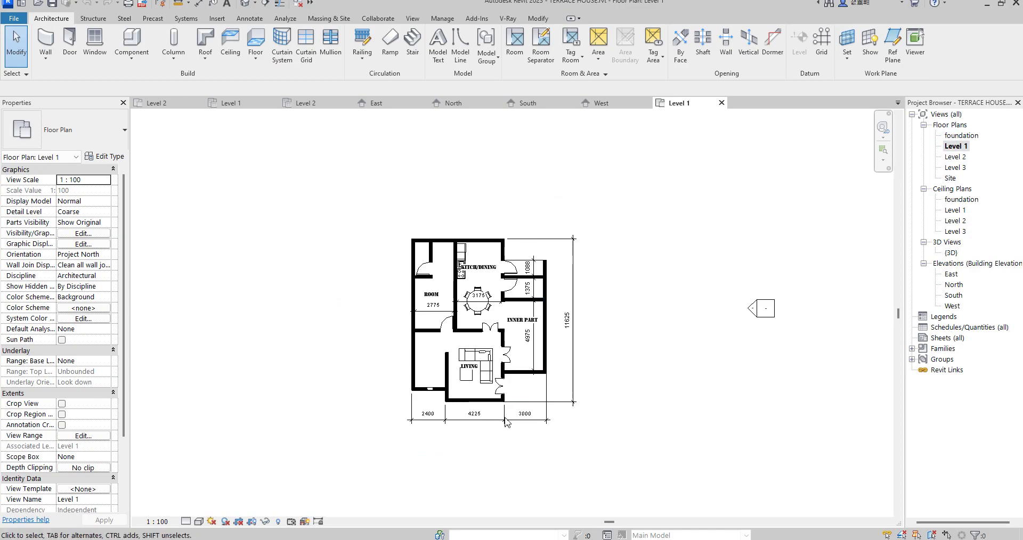
{"action": "scroll", "coordinate": [444, 399], "scroll_direction": "up", "scroll_amount": 1}
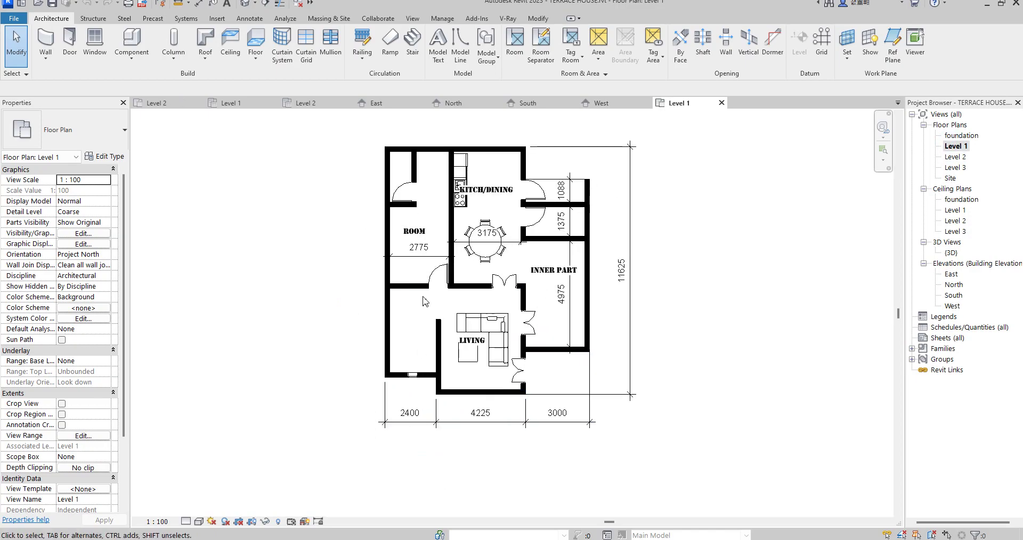
{"action": "scroll", "coordinate": [431, 362], "scroll_direction": "up", "scroll_amount": 1}
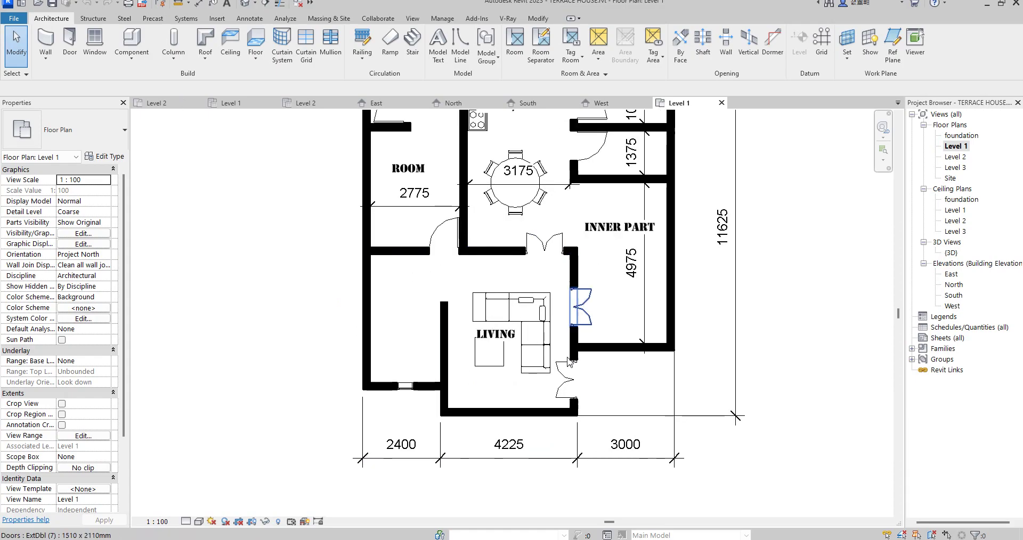
{"action": "scroll", "coordinate": [460, 313], "scroll_direction": "down", "scroll_amount": 1}
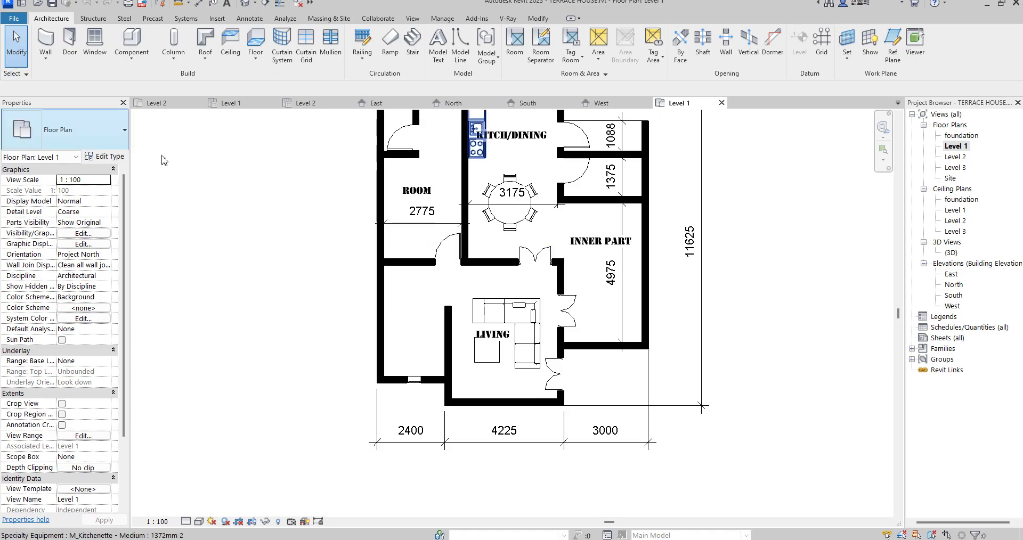
{"action": "scroll", "coordinate": [406, 400], "scroll_direction": "down", "scroll_amount": 2}
{"action": "scroll", "coordinate": [488, 264], "scroll_direction": "up", "scroll_amount": 2}
{"action": "scroll", "coordinate": [447, 392], "scroll_direction": "down", "scroll_amount": 1}
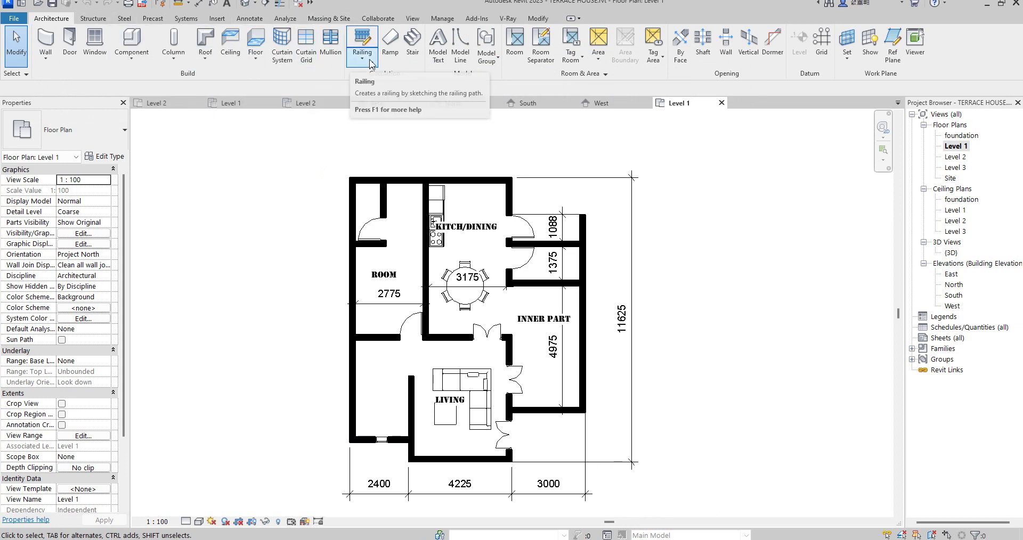
Step: Start a sketched stair and trace a U-shaped boundary along the right, bottom and left walls
{"action": "left_click", "coordinate": [416, 55]}
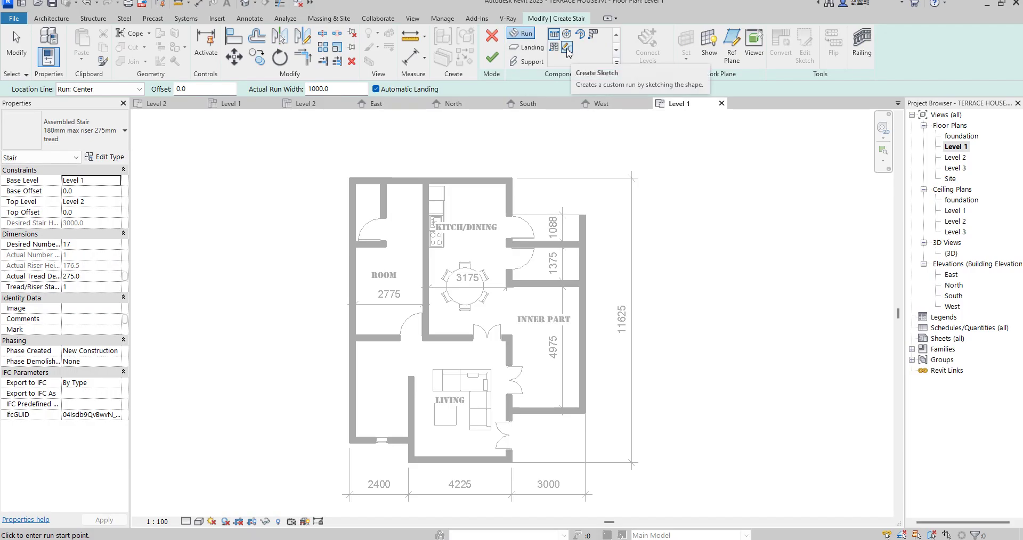
{"action": "left_click", "coordinate": [567, 48]}
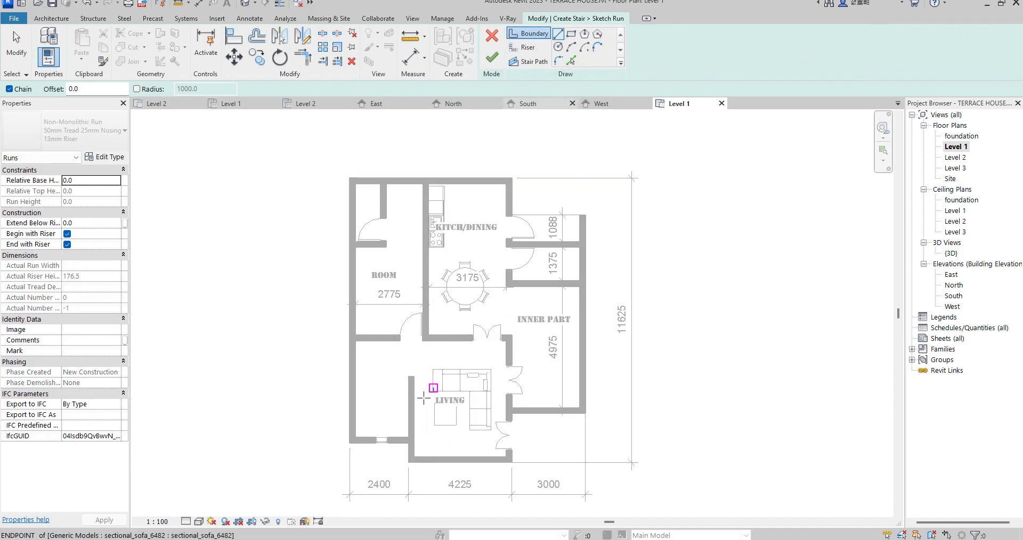
{"action": "scroll", "coordinate": [389, 450], "scroll_direction": "up", "scroll_amount": 1}
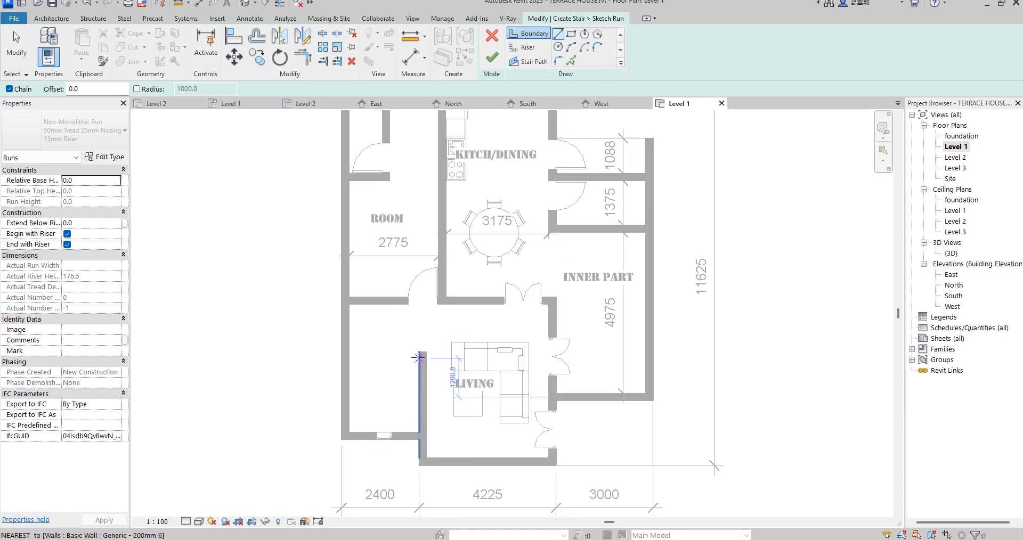
{"action": "left_click", "coordinate": [420, 352]}
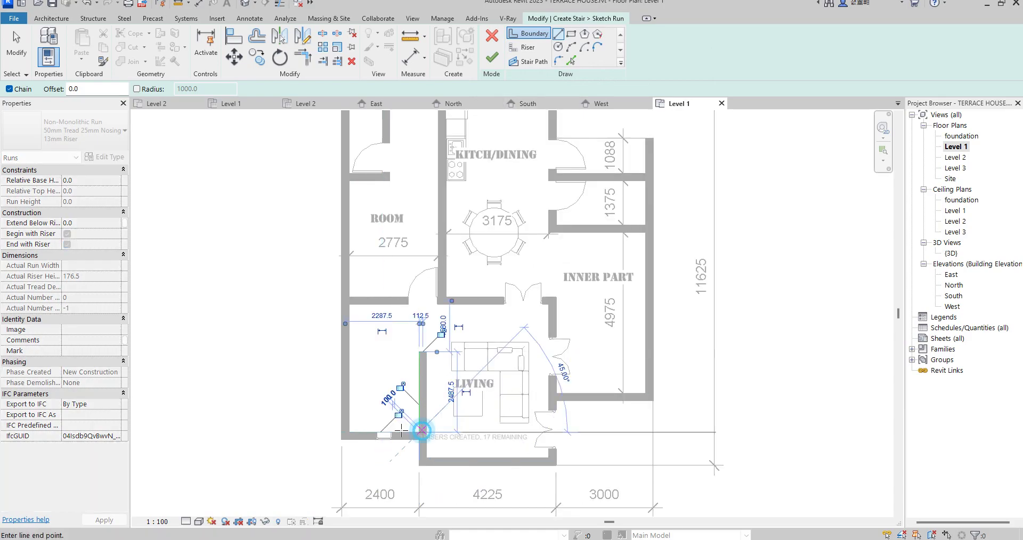
{"action": "left_click", "coordinate": [419, 432]}
{"action": "left_click", "coordinate": [349, 432]}
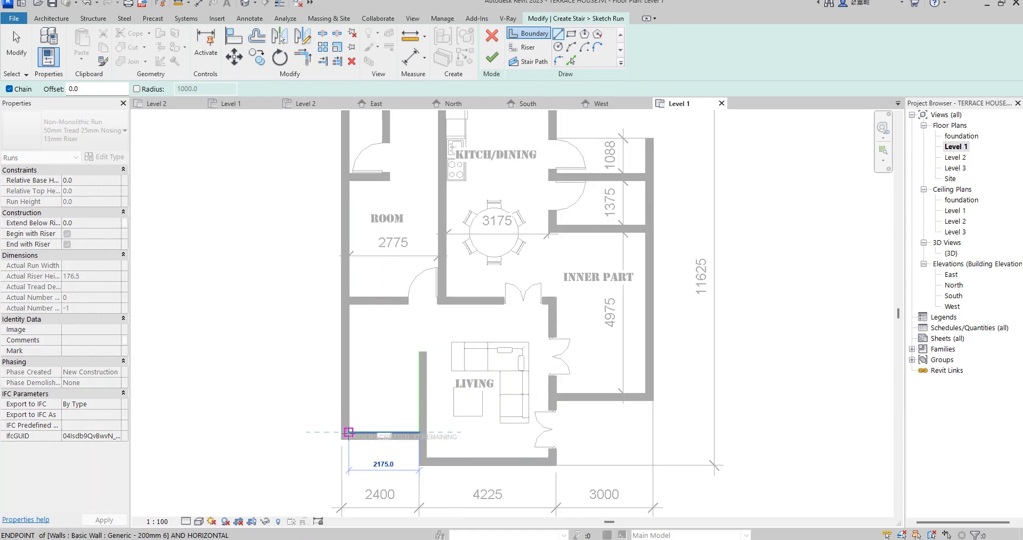
{"action": "left_click", "coordinate": [349, 307]}
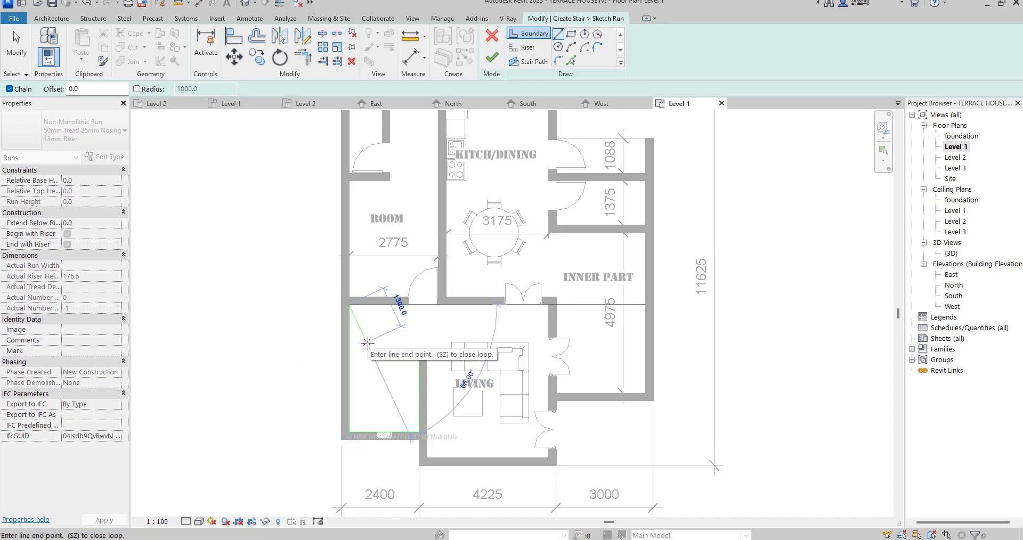
{"action": "key", "text": "Escape"}
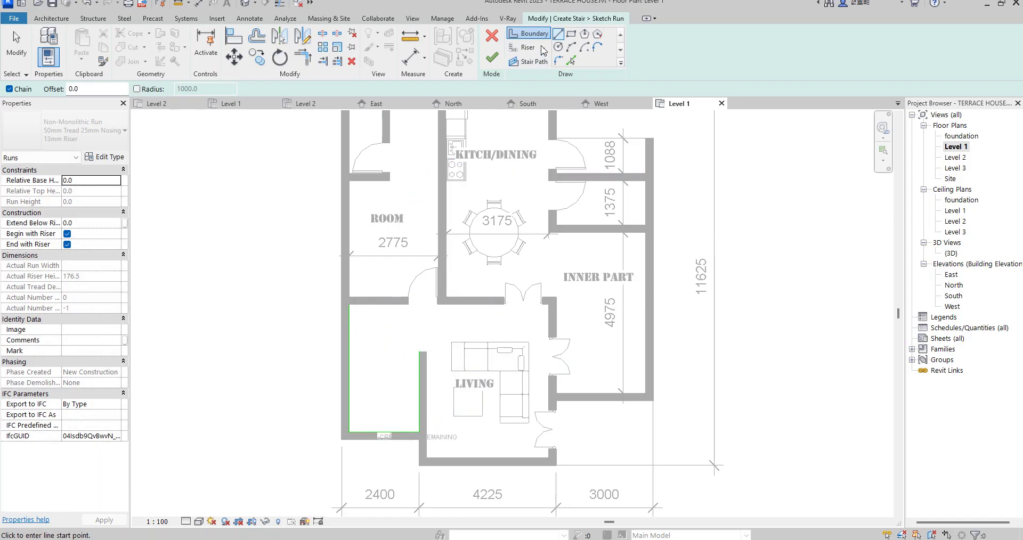
Step: Draw the first horizontal riser line starting from the left wall
{"action": "left_click", "coordinate": [526, 48]}
{"action": "scroll", "coordinate": [366, 388], "scroll_direction": "up", "scroll_amount": 2}
{"action": "scroll", "coordinate": [329, 512], "scroll_direction": "up", "scroll_amount": 1}
{"action": "scroll", "coordinate": [343, 447], "scroll_direction": "up", "scroll_amount": 1}
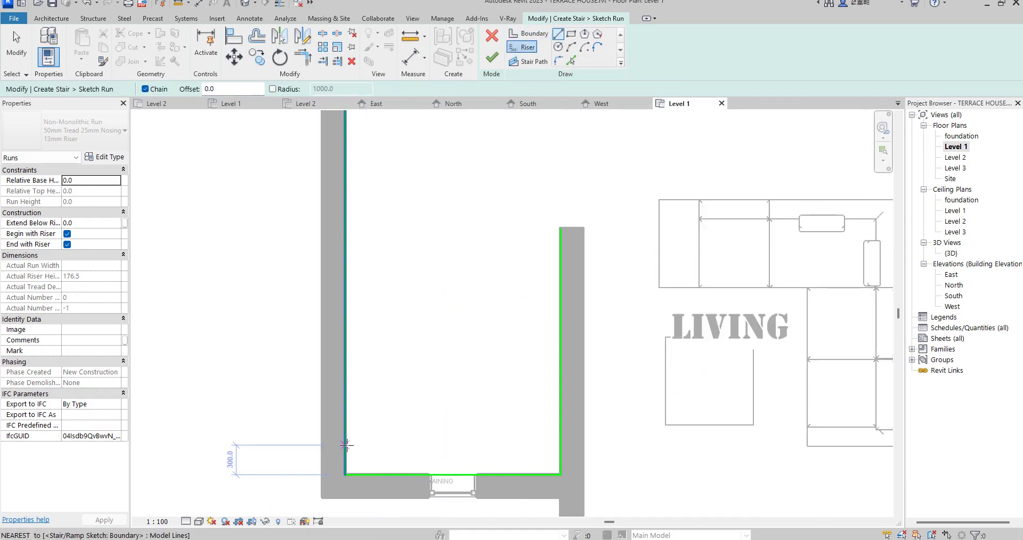
{"action": "left_click", "coordinate": [346, 445]}
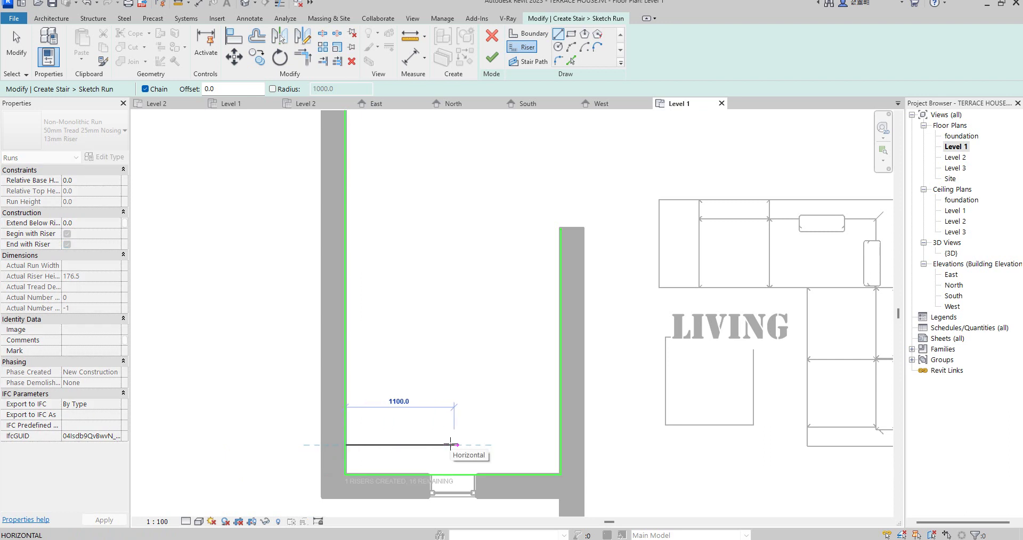
{"action": "left_click", "coordinate": [454, 445]}
{"action": "key", "text": "Escape"}
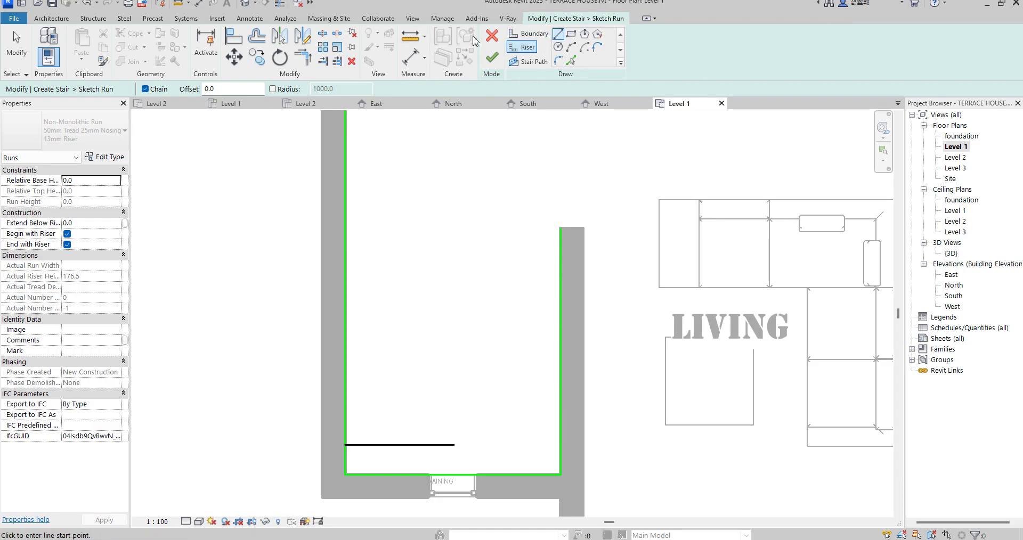
Step: Offset-copy the riser upward repeatedly at 300 mm spacing
{"action": "left_click", "coordinate": [257, 38]}
{"action": "type", "text": "300"}
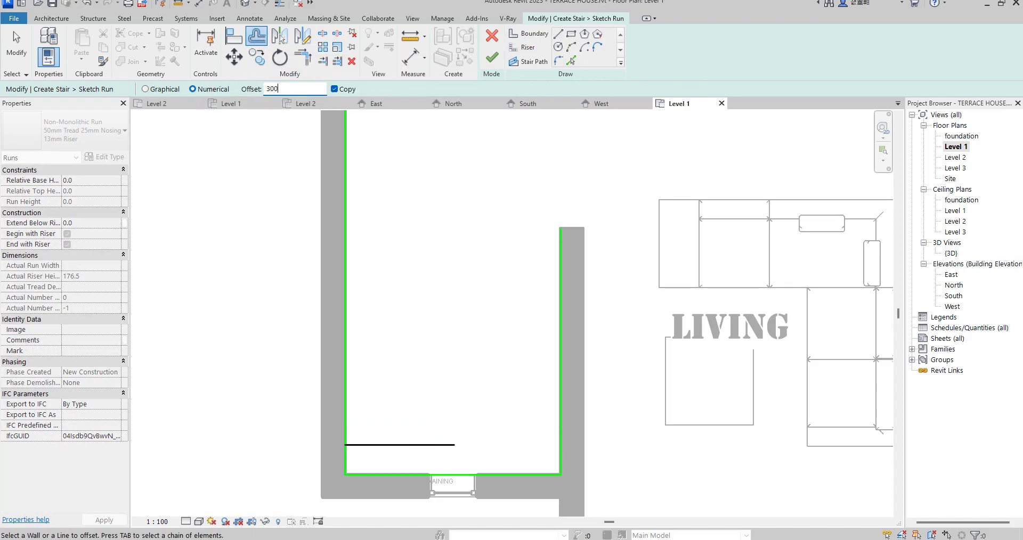
{"action": "left_click", "coordinate": [392, 444]}
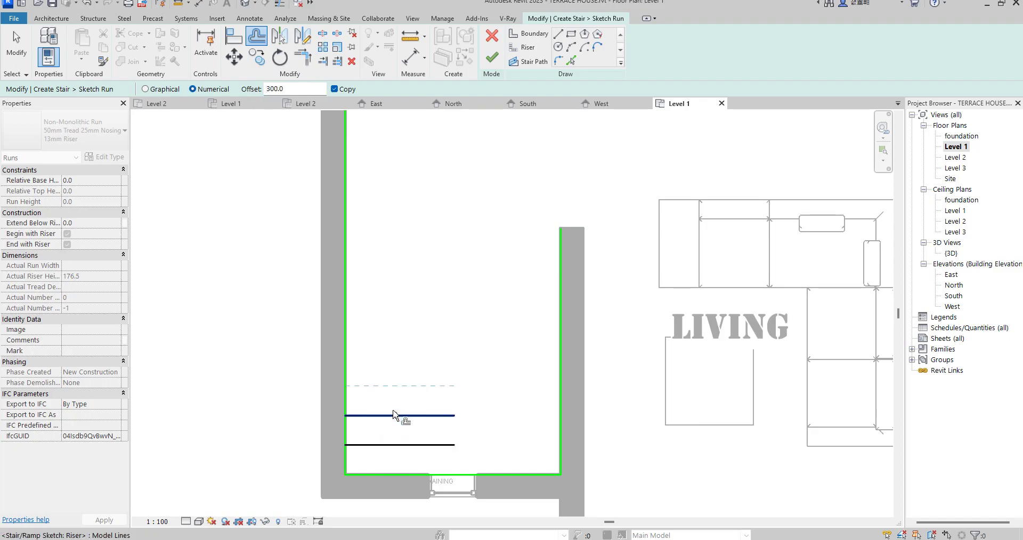
{"action": "left_click", "coordinate": [393, 413]}
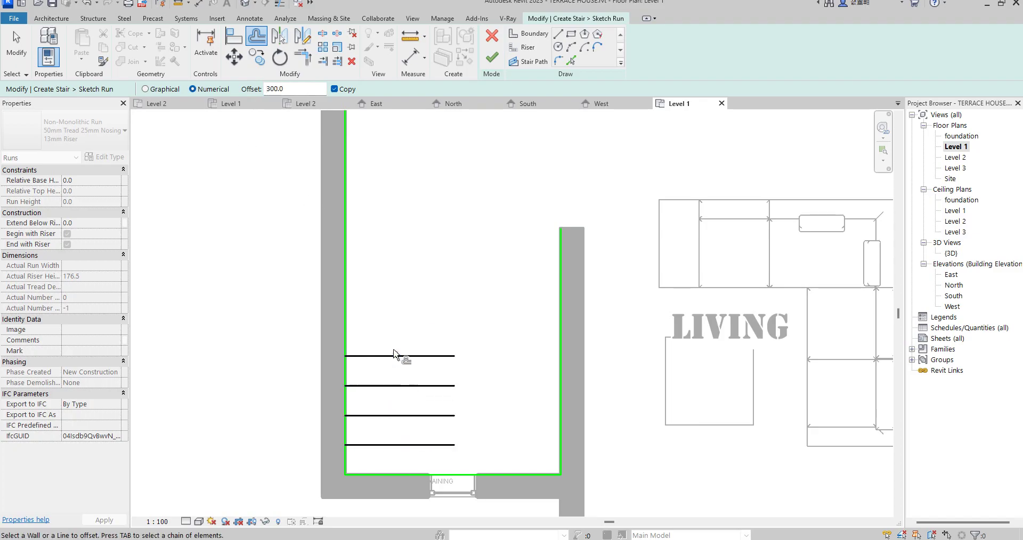
{"action": "left_click", "coordinate": [395, 356]}
{"action": "left_click", "coordinate": [399, 327]}
{"action": "left_click", "coordinate": [400, 303]}
{"action": "left_click", "coordinate": [401, 270]}
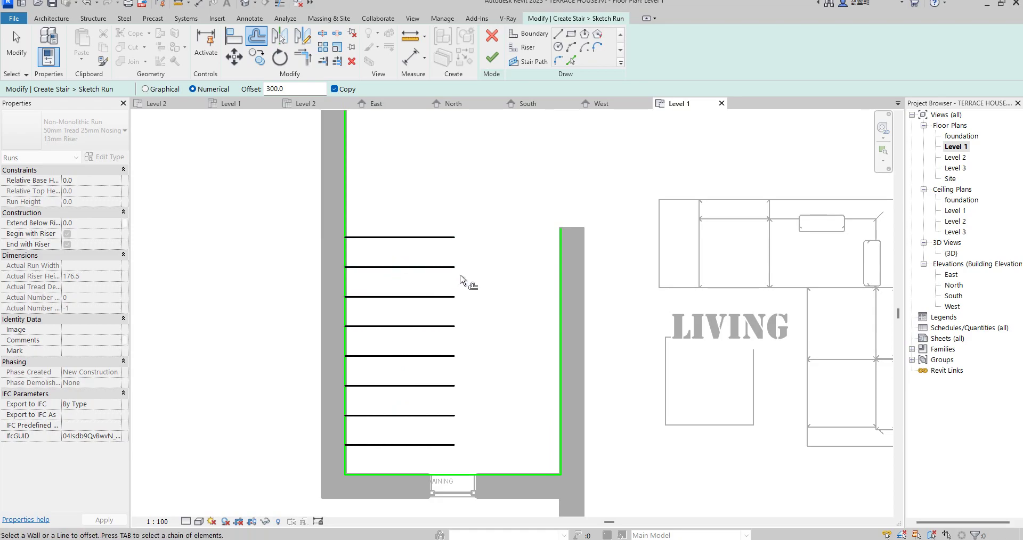
Step: Select all riser lines and mirror them onto the right side of the stair
{"action": "right_click", "coordinate": [478, 200]}
{"action": "left_click", "coordinate": [504, 208]}
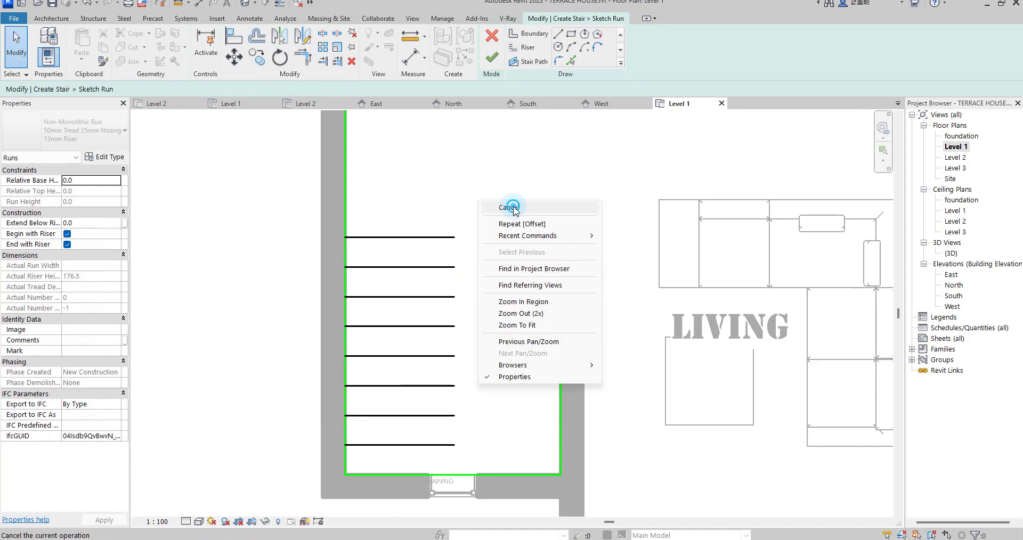
{"action": "left_click_drag", "start_coordinate": [273, 220], "coordinate": [529, 485]}
{"action": "left_click", "coordinate": [302, 35]}
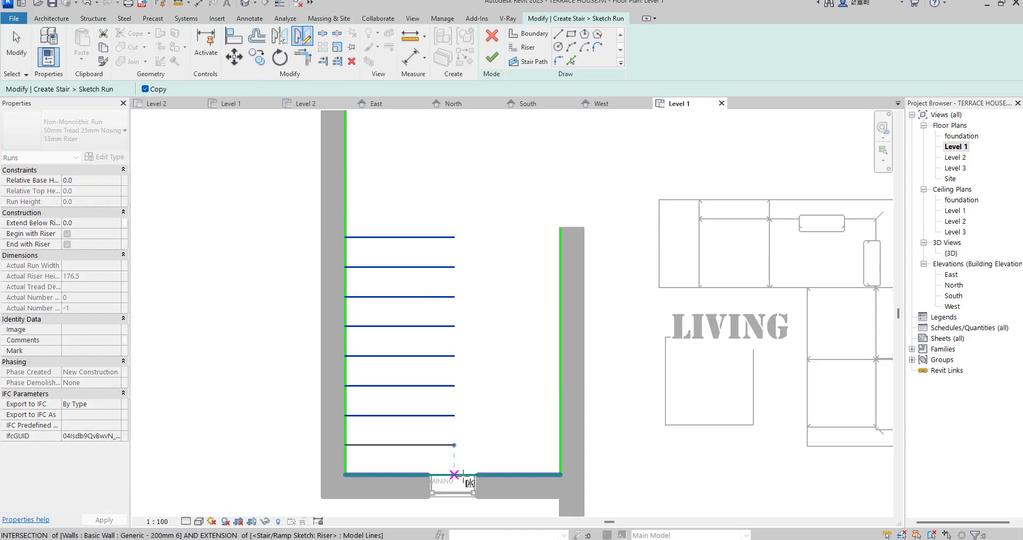
{"action": "scroll", "coordinate": [461, 478], "scroll_direction": "up", "scroll_amount": 3}
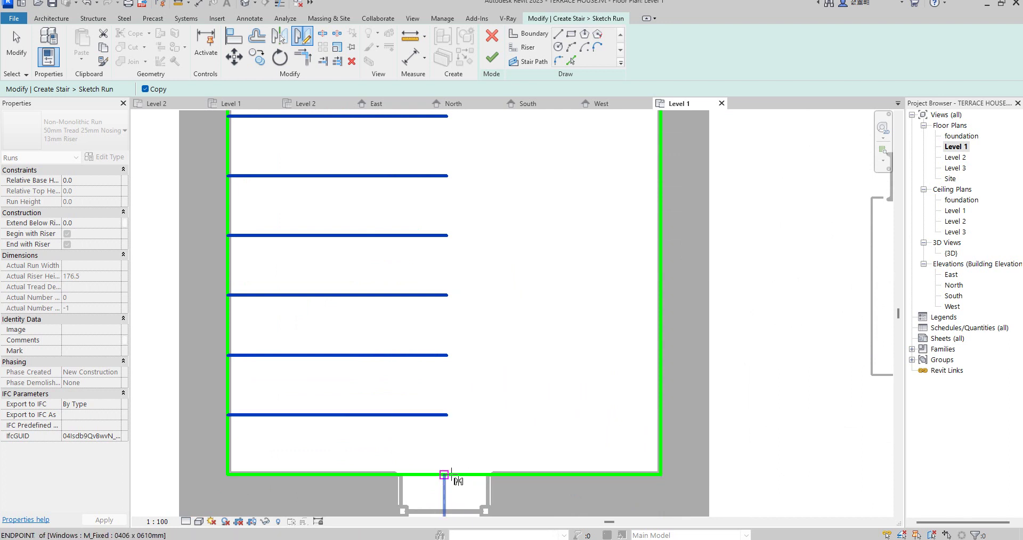
{"action": "left_click", "coordinate": [468, 476]}
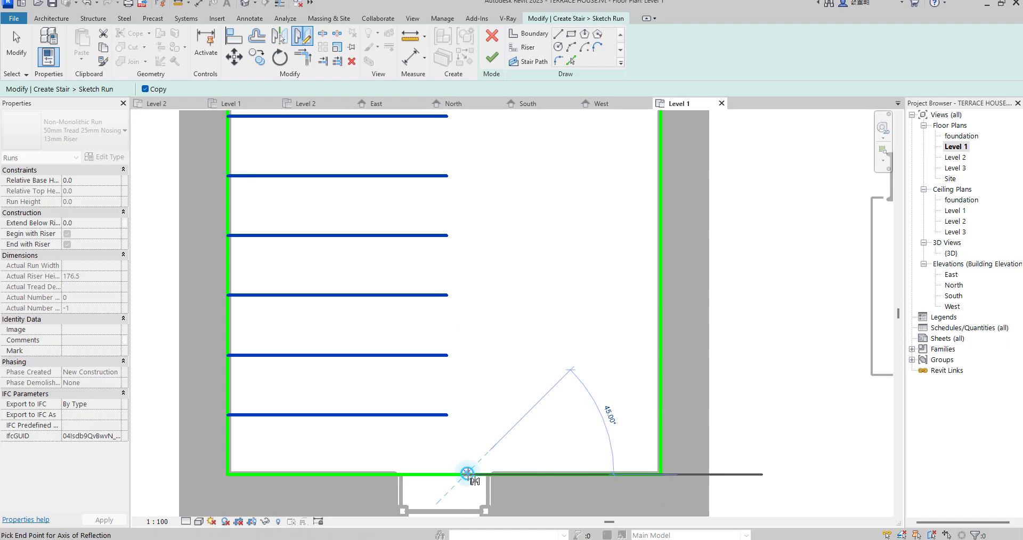
{"action": "left_click", "coordinate": [467, 438]}
{"action": "scroll", "coordinate": [467, 388], "scroll_direction": "down", "scroll_amount": 3}
{"action": "scroll", "coordinate": [468, 389], "scroll_direction": "down", "scroll_amount": 2}
{"action": "scroll", "coordinate": [480, 448], "scroll_direction": "down", "scroll_amount": 2}
{"action": "scroll", "coordinate": [448, 440], "scroll_direction": "up", "scroll_amount": 2}
{"action": "scroll", "coordinate": [432, 399], "scroll_direction": "up", "scroll_amount": 1}
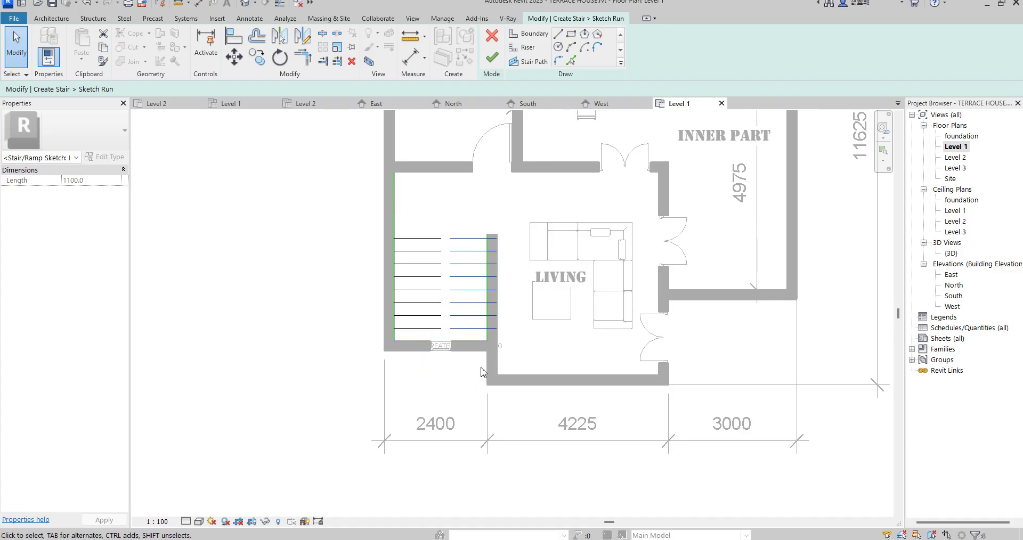
{"action": "scroll", "coordinate": [485, 369], "scroll_direction": "up", "scroll_amount": 2}
{"action": "scroll", "coordinate": [489, 336], "scroll_direction": "up", "scroll_amount": 1}
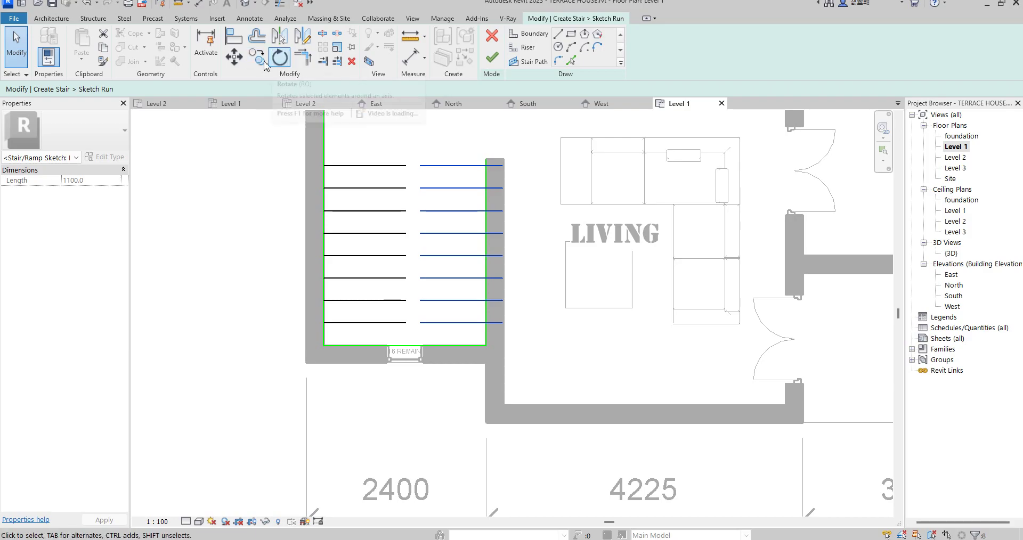
Step: Move the mirrored risers so they line up with the left-hand risers
{"action": "left_click", "coordinate": [234, 56]}
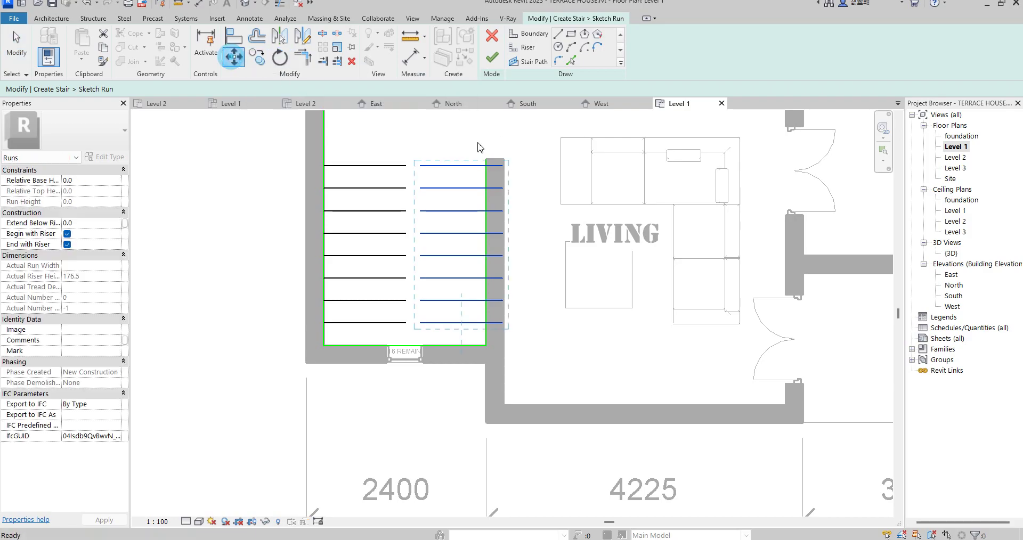
{"action": "left_click", "coordinate": [502, 167]}
{"action": "left_click", "coordinate": [485, 166]}
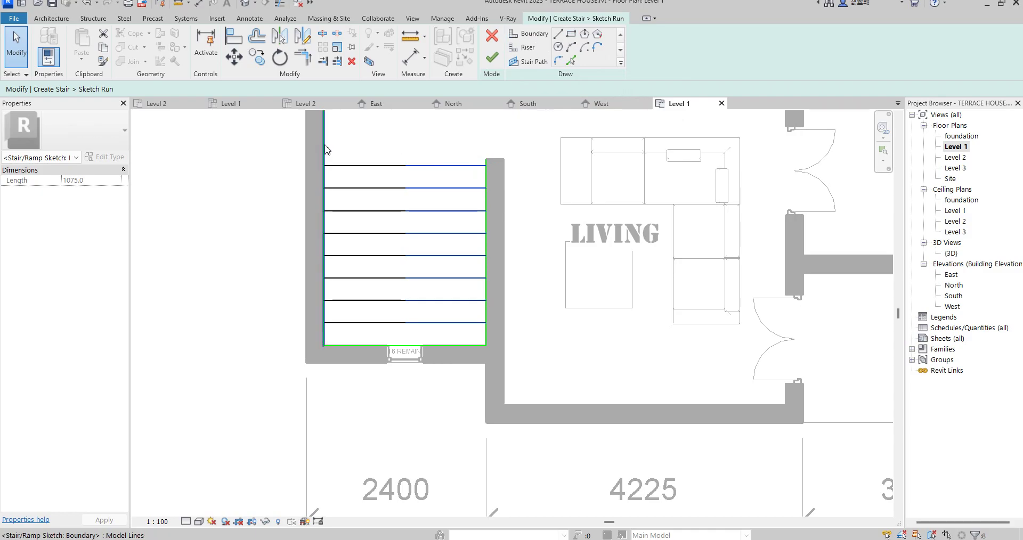
Step: Start an aligned dimension across the stair width, then cancel it
{"action": "left_click", "coordinate": [411, 56]}
{"action": "left_click", "coordinate": [325, 145]}
{"action": "left_click", "coordinate": [487, 176]}
{"action": "scroll", "coordinate": [416, 158], "scroll_direction": "down", "scroll_amount": 2}
{"action": "scroll", "coordinate": [416, 153], "scroll_direction": "down", "scroll_amount": 1}
{"action": "right_click", "coordinate": [416, 150]}
{"action": "left_click", "coordinate": [444, 151]}
{"action": "scroll", "coordinate": [415, 142], "scroll_direction": "up", "scroll_amount": 3}
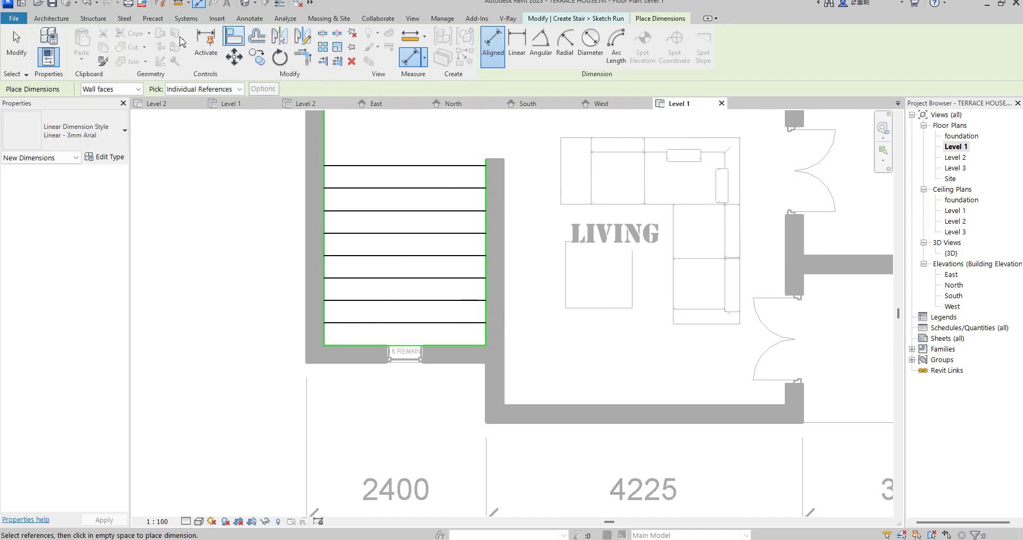
Step: Offset-copy the left and right boundaries 1050 mm inward toward the middle
{"action": "left_click", "coordinate": [256, 37]}
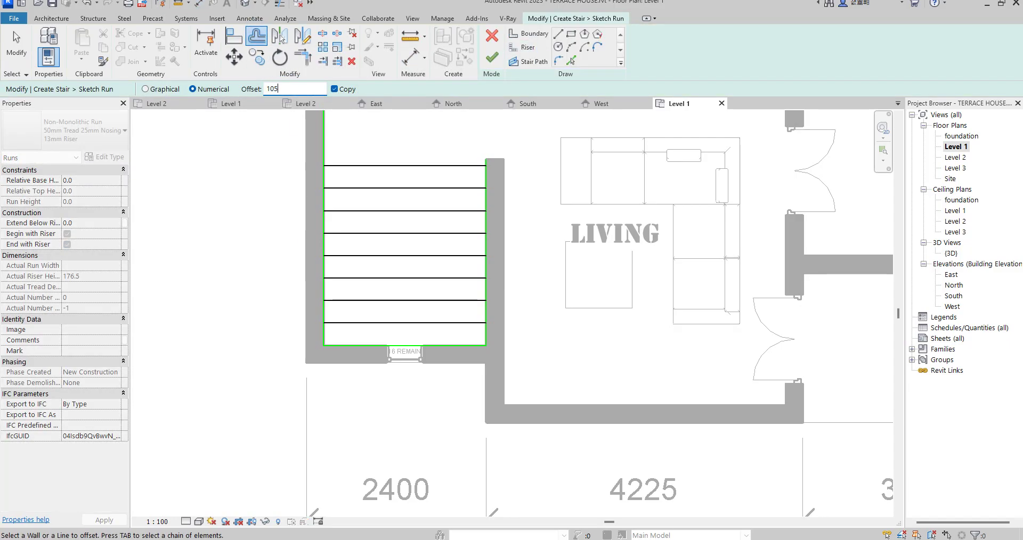
{"action": "left_click", "coordinate": [325, 153]}
{"action": "left_click", "coordinate": [483, 180]}
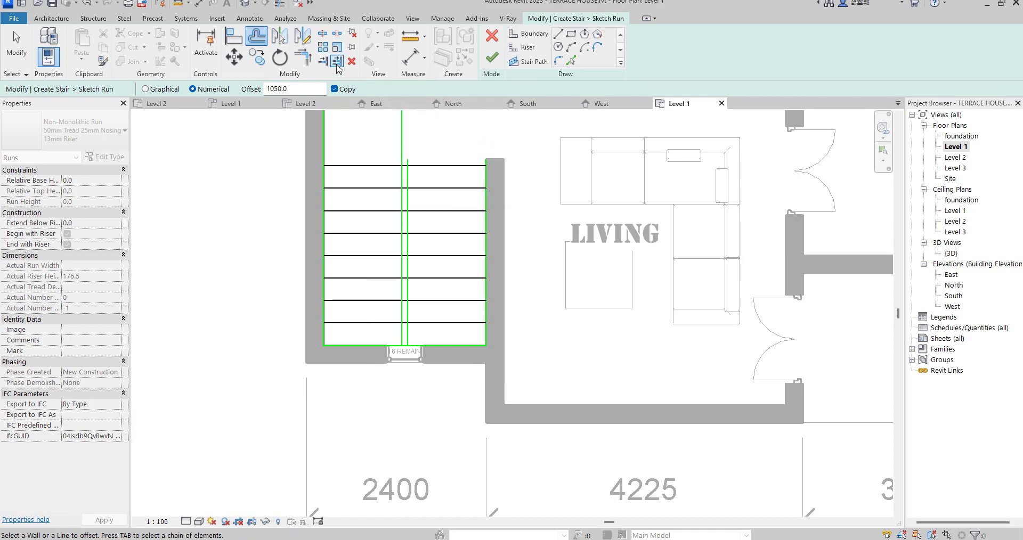
Step: Finish the offset and select the middle boundary and riser lines
{"action": "key", "text": "Escape"}
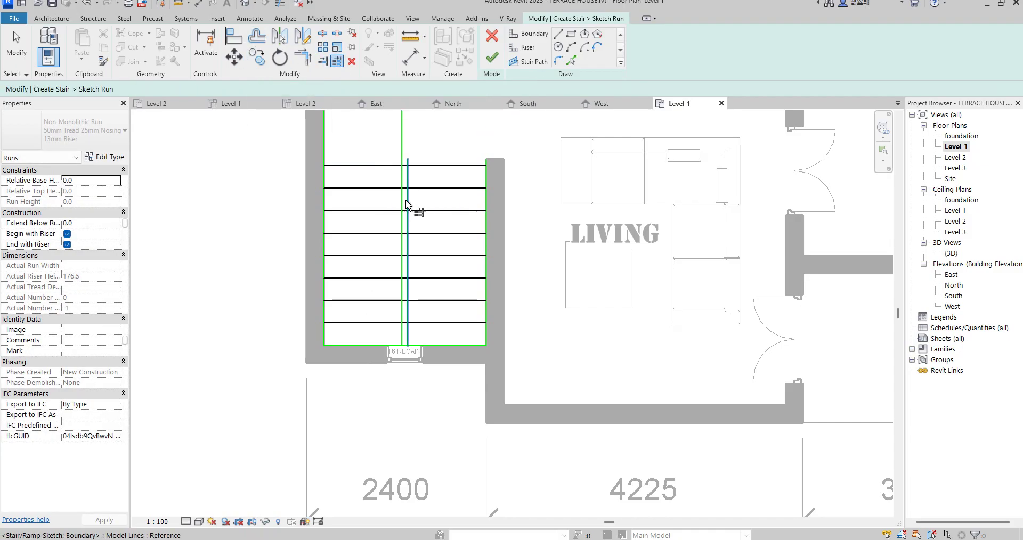
{"action": "left_click", "coordinate": [408, 205]}
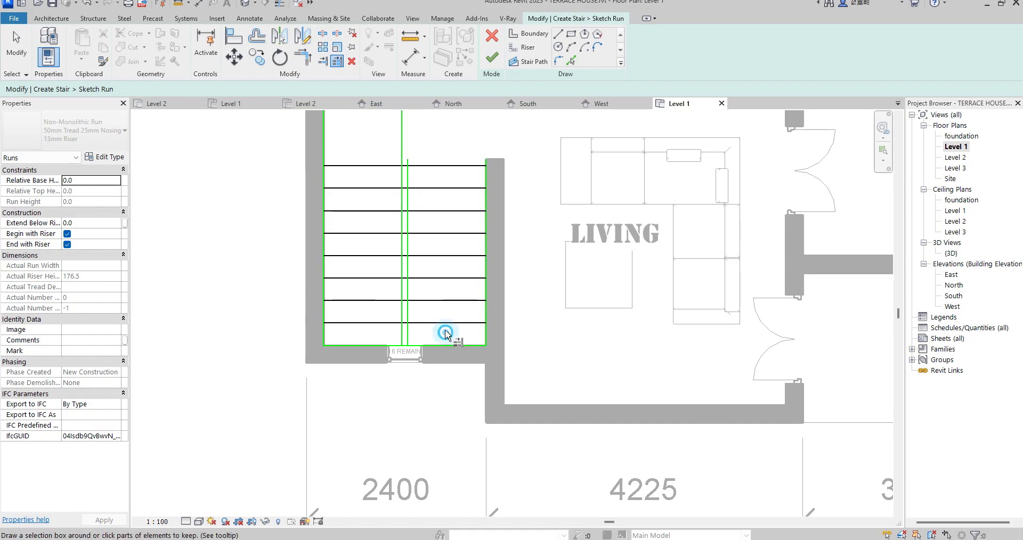
{"action": "left_click_drag", "start_coordinate": [445, 332], "coordinate": [426, 167]}
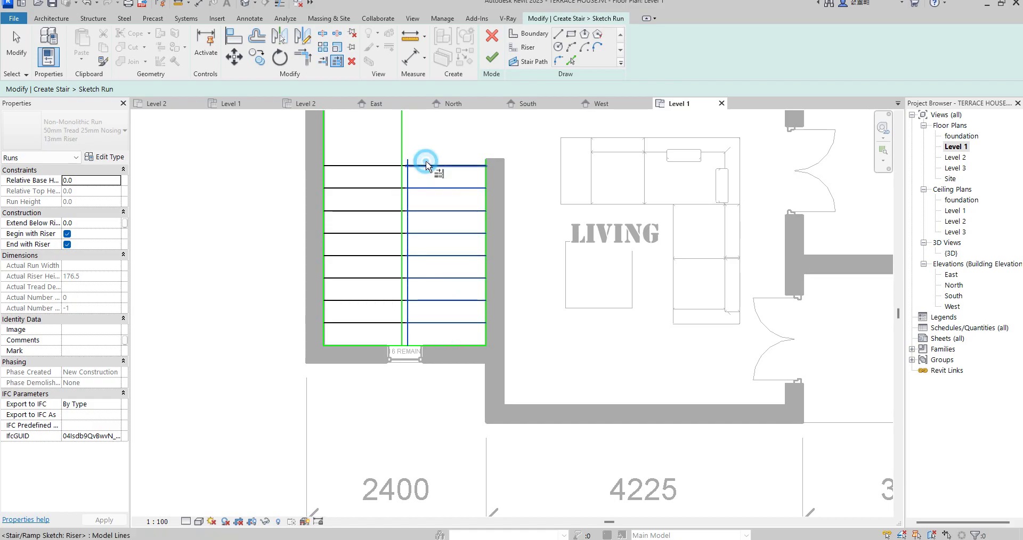
{"action": "left_click", "coordinate": [570, 311]}
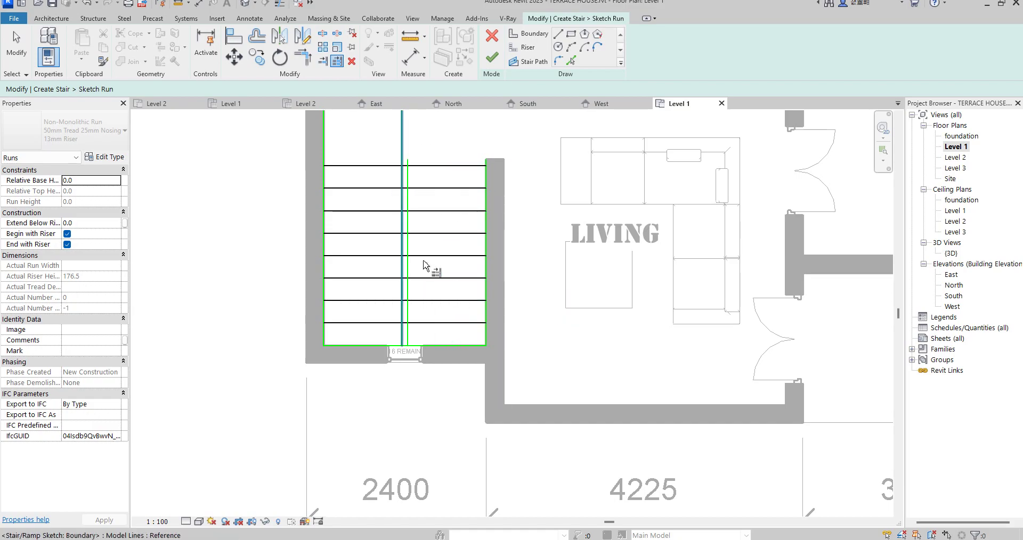
{"action": "scroll", "coordinate": [434, 266], "scroll_direction": "up", "scroll_amount": 2}
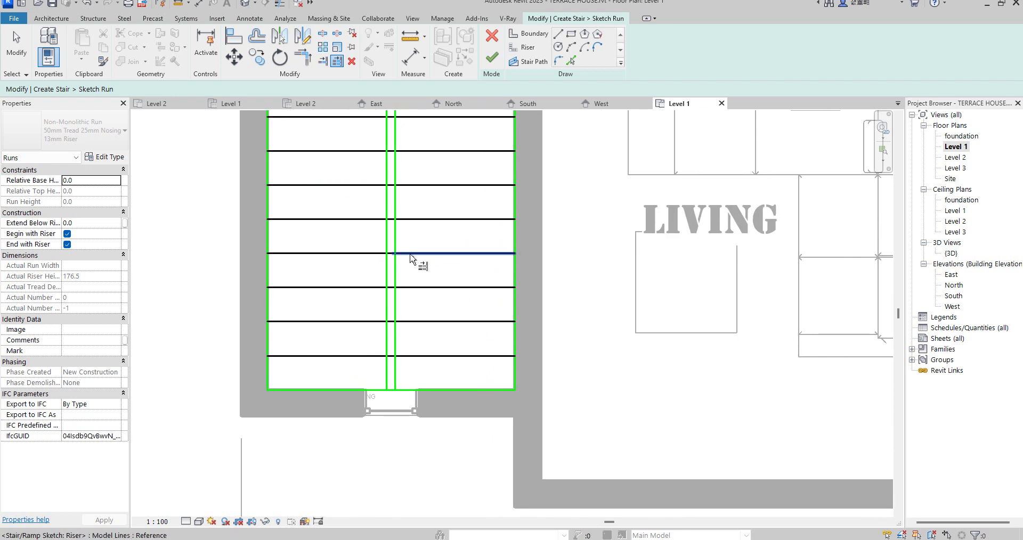
{"action": "scroll", "coordinate": [410, 258], "scroll_direction": "down", "scroll_amount": 1}
{"action": "scroll", "coordinate": [411, 259], "scroll_direction": "down", "scroll_amount": 2}
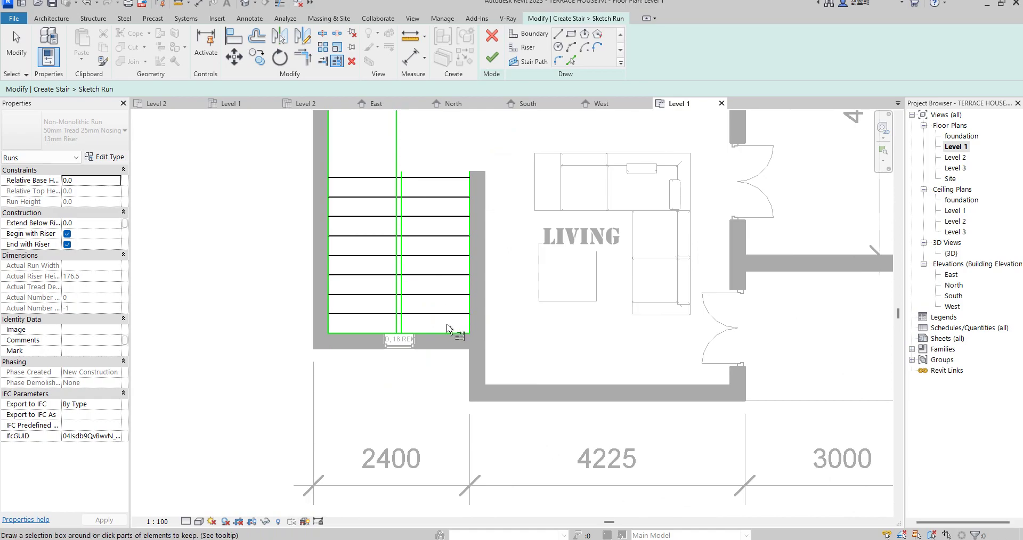
{"action": "left_click_drag", "start_coordinate": [445, 328], "coordinate": [428, 249]}
{"action": "left_click_drag", "start_coordinate": [424, 172], "coordinate": [424, 171]}
Step: Trim the bottom riser at the left middle boundary, extending that line to the bottom edge
{"action": "key", "text": "t"}
{"action": "key", "text": "r"}
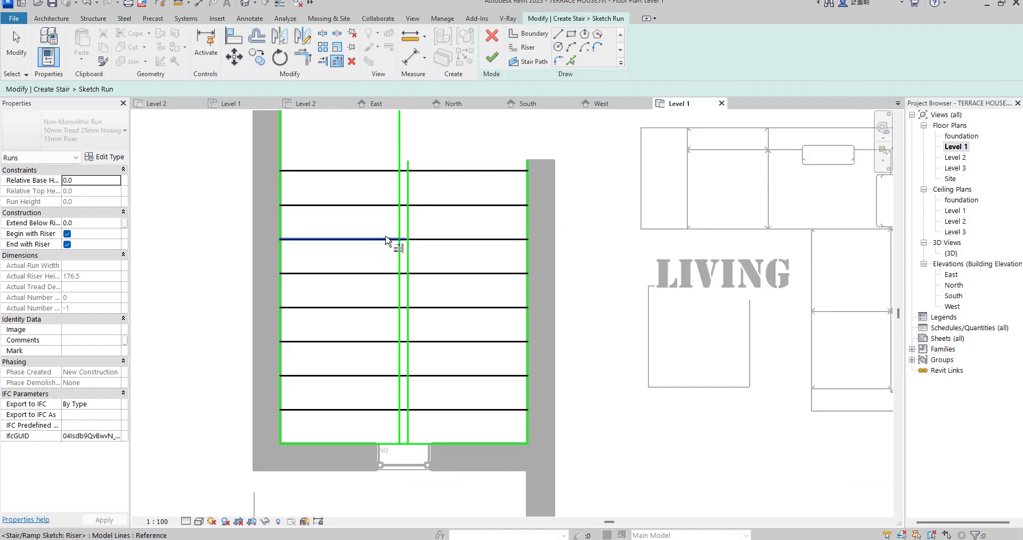
{"action": "left_click", "coordinate": [401, 225]}
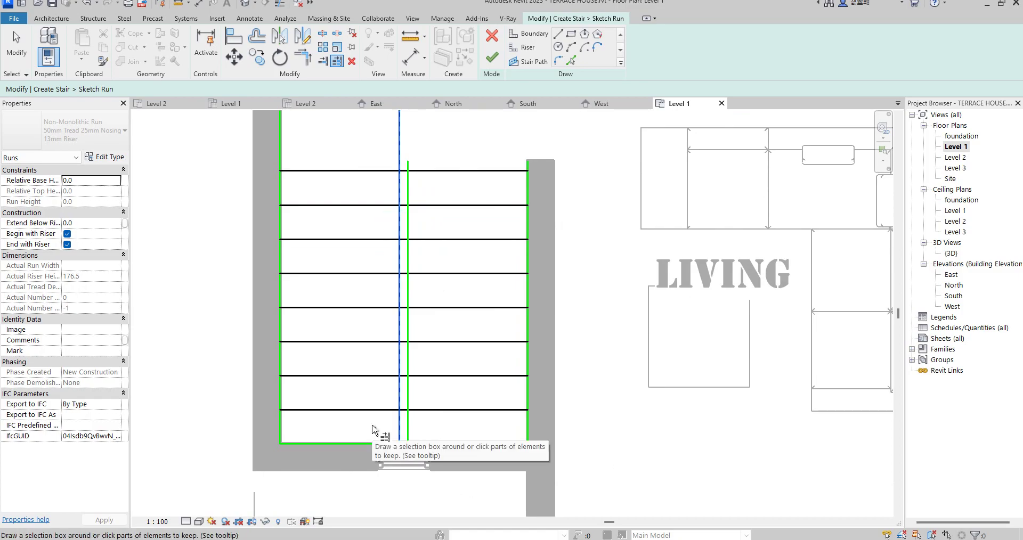
{"action": "left_click", "coordinate": [374, 428]}
{"action": "left_click", "coordinate": [401, 413]}
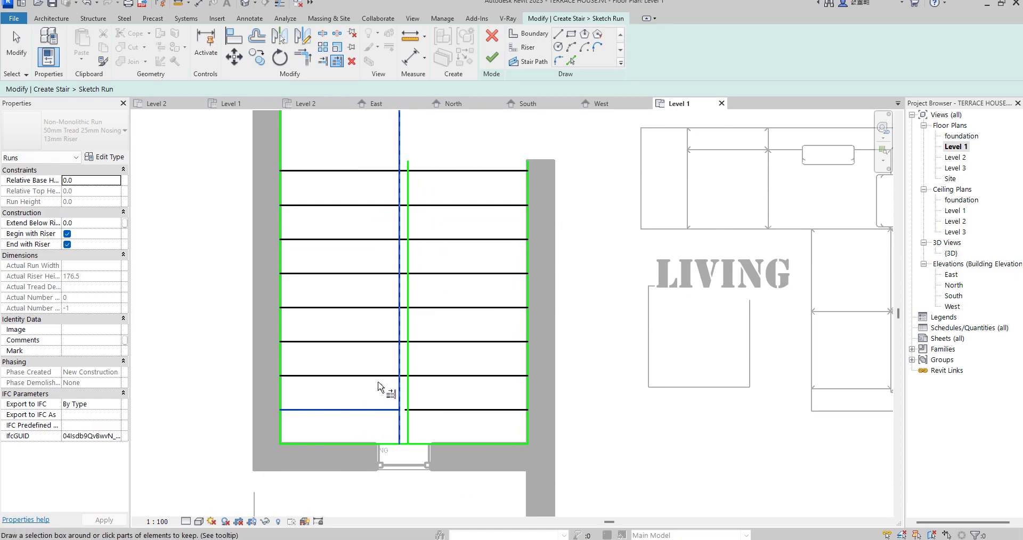
{"action": "left_click", "coordinate": [377, 377]}
{"action": "left_click", "coordinate": [376, 360]}
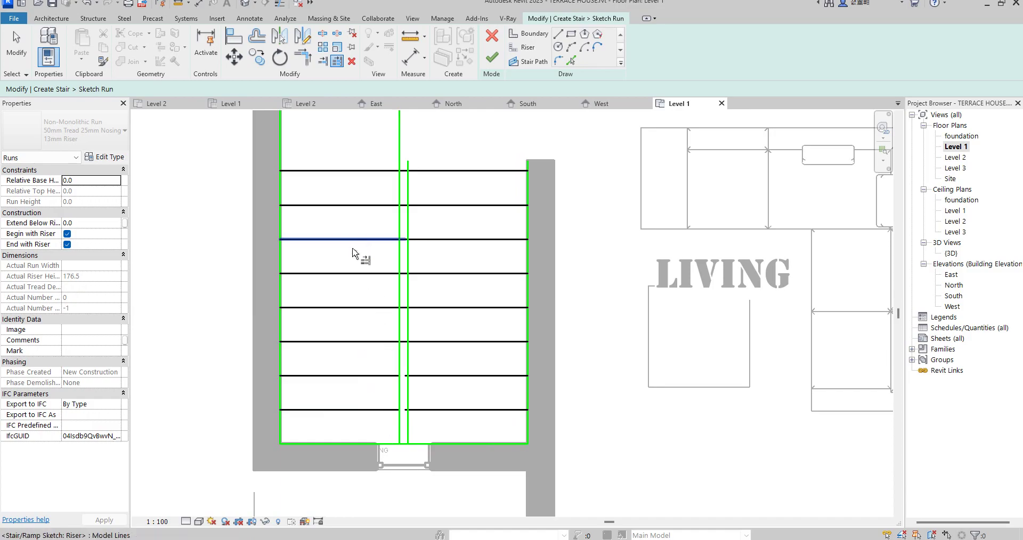
Step: Trim the remaining risers at the left and right middle boundaries
{"action": "left_click", "coordinate": [399, 360]}
{"action": "left_click_drag", "start_coordinate": [386, 357], "coordinate": [354, 164]}
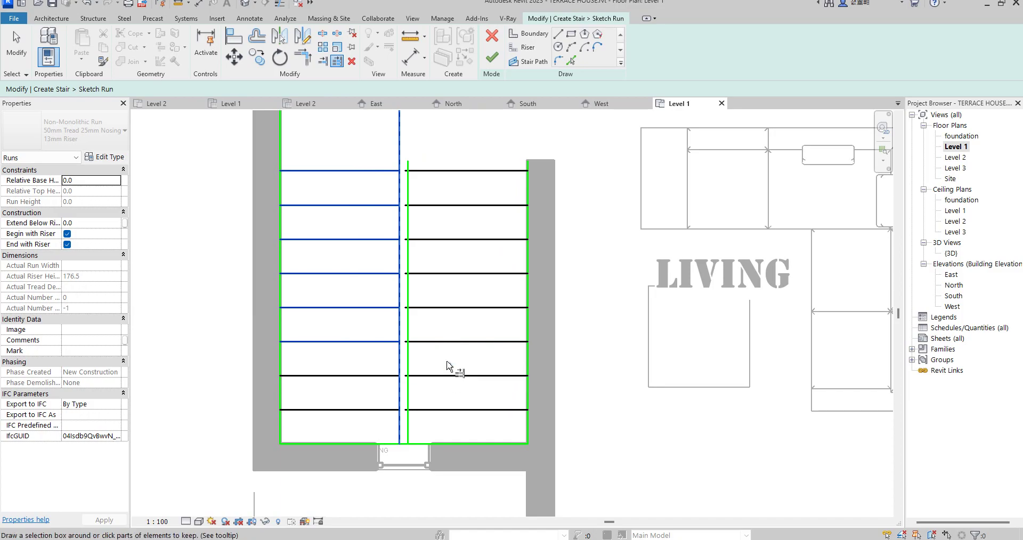
{"action": "left_click", "coordinate": [448, 362]}
{"action": "left_click", "coordinate": [407, 367]}
{"action": "left_click", "coordinate": [457, 426]}
{"action": "left_click", "coordinate": [408, 432]}
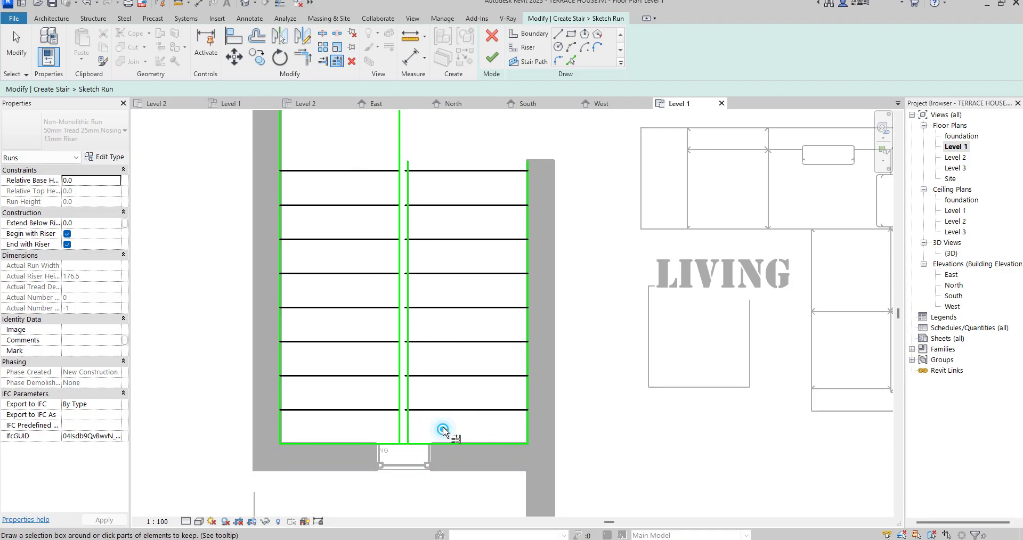
{"action": "left_click_drag", "start_coordinate": [447, 428], "coordinate": [428, 168]}
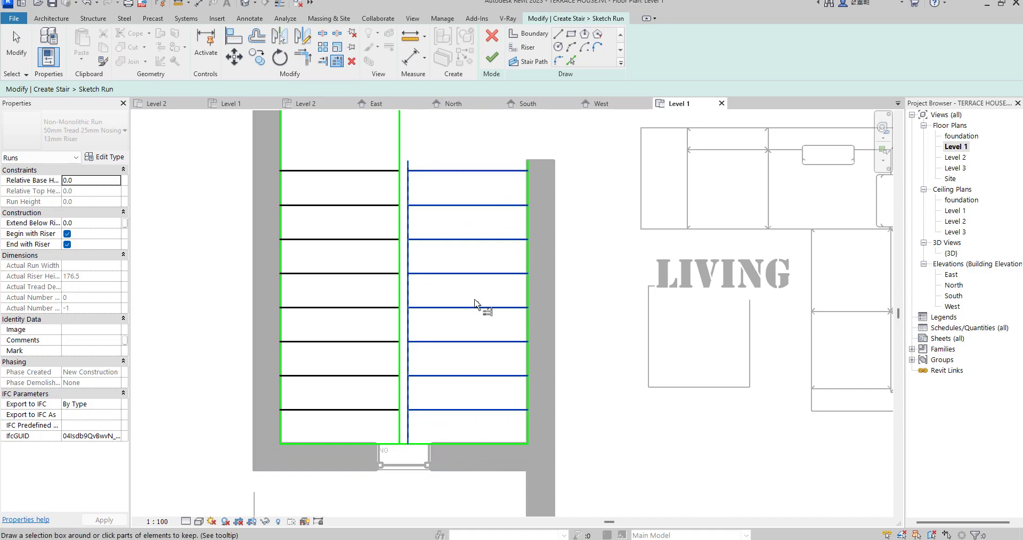
{"action": "scroll", "coordinate": [475, 306], "scroll_direction": "down", "scroll_amount": 2}
{"action": "scroll", "coordinate": [466, 417], "scroll_direction": "up", "scroll_amount": 2}
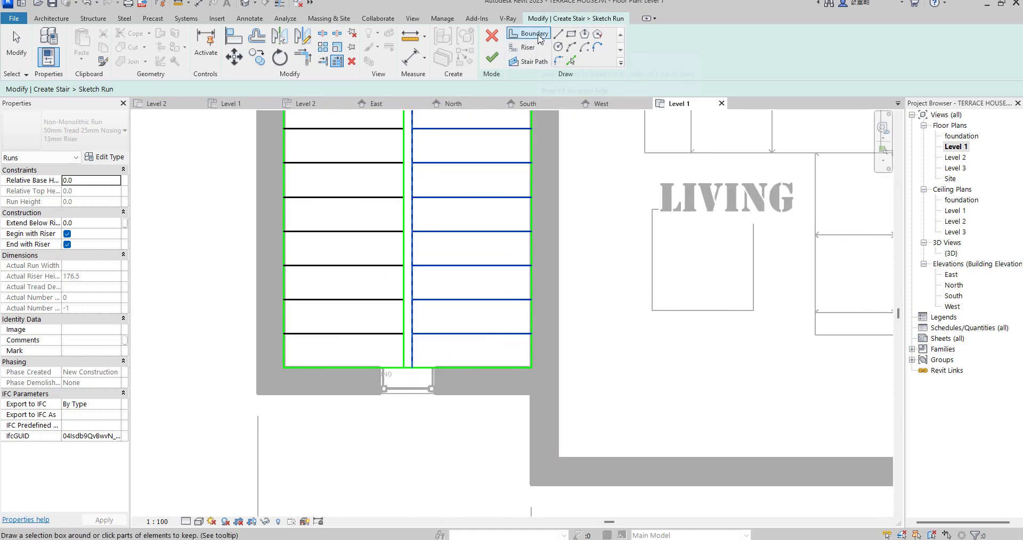
Step: Trim the left middle boundary back to the top tread line
{"action": "left_click", "coordinate": [534, 33]}
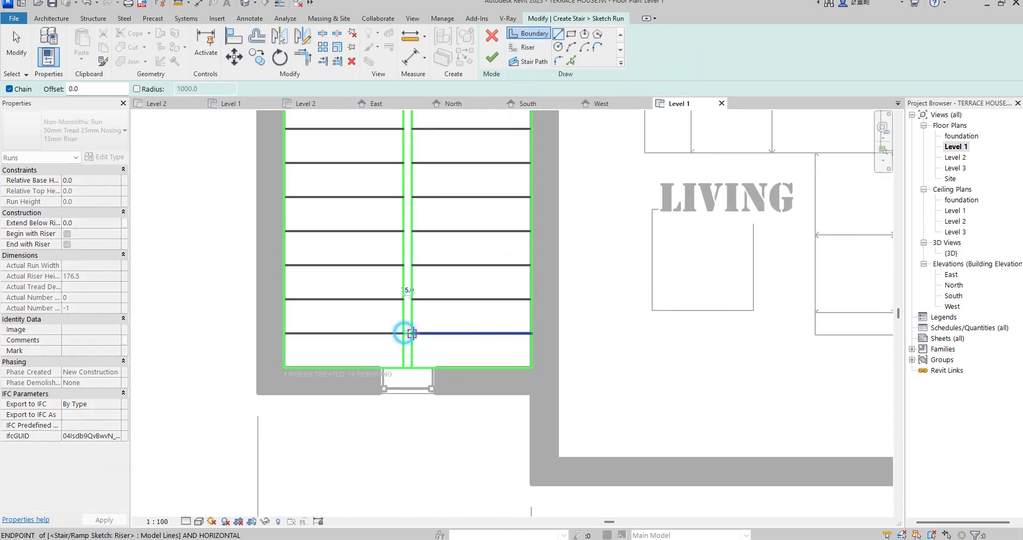
{"action": "left_click", "coordinate": [410, 334]}
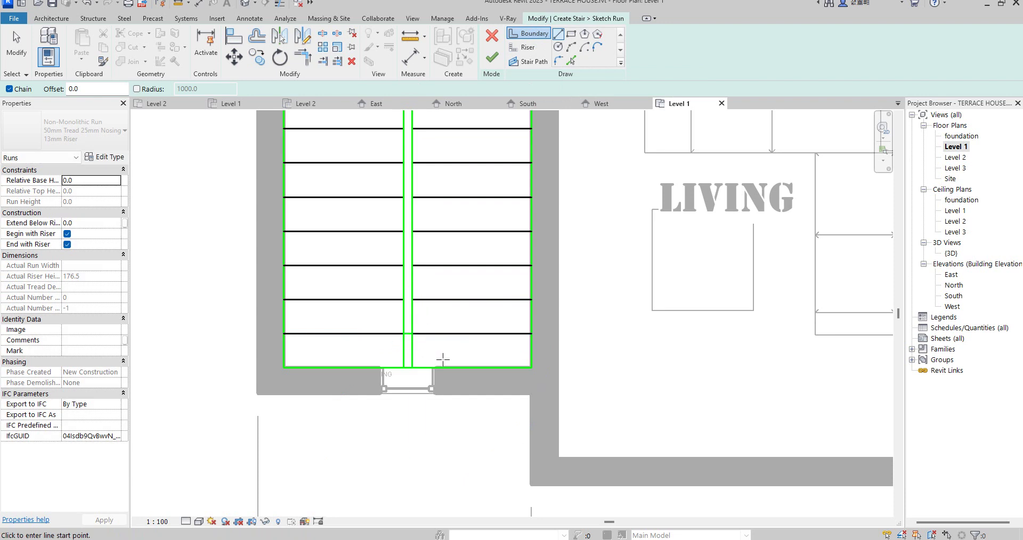
{"action": "scroll", "coordinate": [430, 360], "scroll_direction": "up", "scroll_amount": 1}
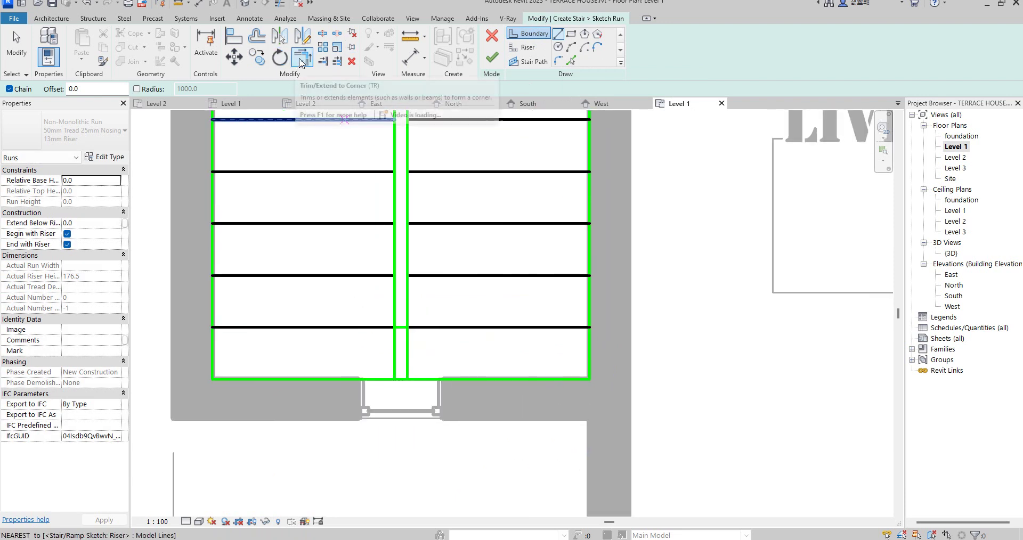
{"action": "left_click", "coordinate": [303, 60]}
{"action": "left_click", "coordinate": [396, 323]}
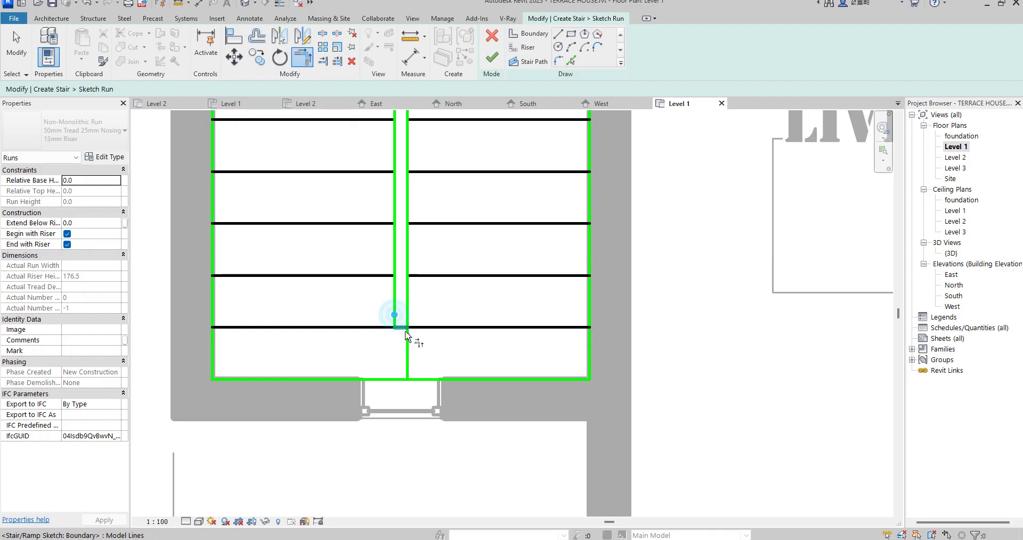
{"action": "scroll", "coordinate": [480, 324], "scroll_direction": "down", "scroll_amount": 2}
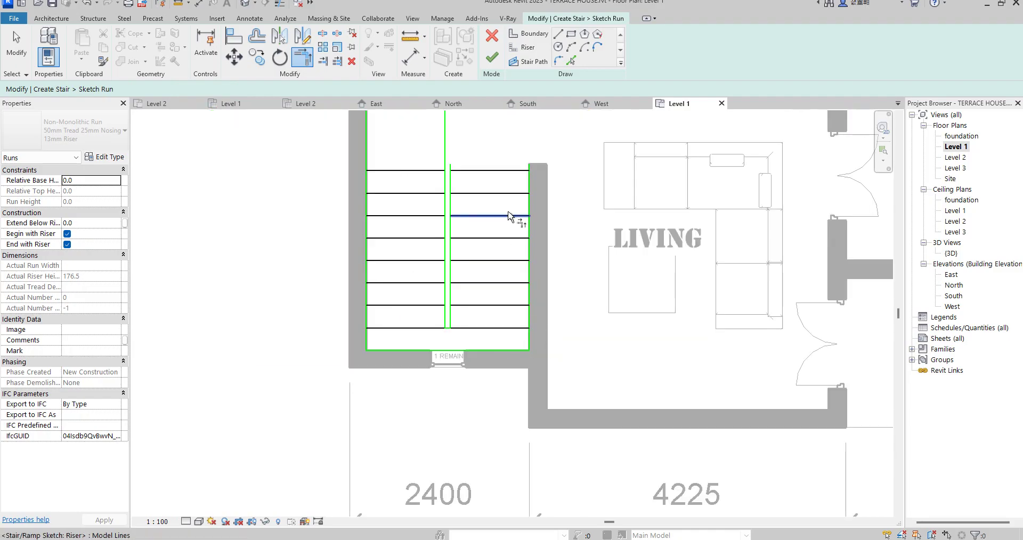
{"action": "scroll", "coordinate": [480, 180], "scroll_direction": "up", "scroll_amount": 2}
{"action": "left_click", "coordinate": [436, 189]}
{"action": "left_click", "coordinate": [446, 171]}
Step: Trim the right middle line and both outer boundaries back to the top tread
{"action": "left_click", "coordinate": [423, 200]}
{"action": "left_click", "coordinate": [419, 183]}
{"action": "scroll", "coordinate": [418, 192], "scroll_direction": "down", "scroll_amount": 2}
{"action": "left_click", "coordinate": [411, 217]}
{"action": "left_click", "coordinate": [388, 223]}
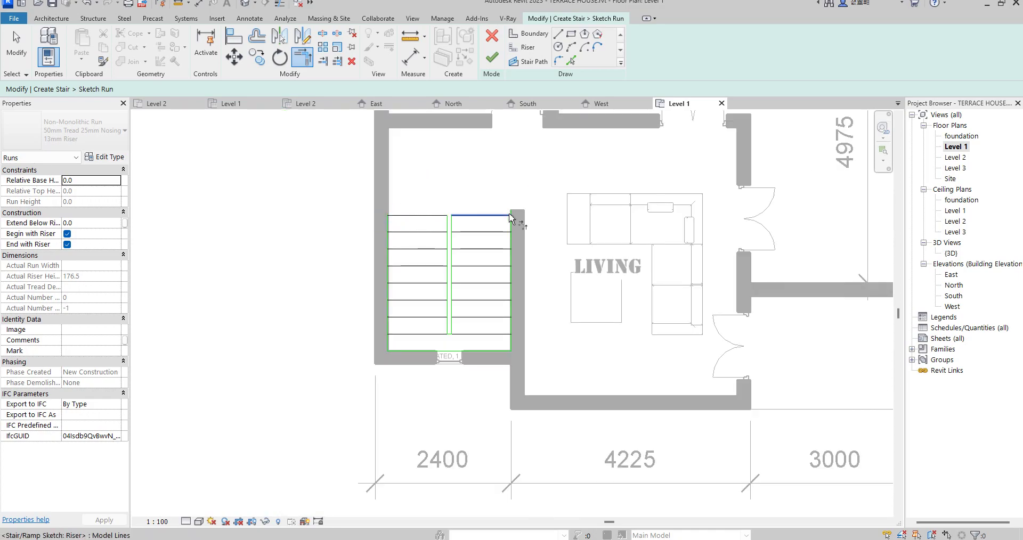
{"action": "scroll", "coordinate": [517, 223], "scroll_direction": "up", "scroll_amount": 2}
{"action": "left_click", "coordinate": [512, 220]}
{"action": "left_click", "coordinate": [515, 231]}
{"action": "scroll", "coordinate": [516, 223], "scroll_direction": "down", "scroll_amount": 2}
{"action": "scroll", "coordinate": [518, 350], "scroll_direction": "up", "scroll_amount": 3}
{"action": "scroll", "coordinate": [470, 323], "scroll_direction": "down", "scroll_amount": 2}
Step: Move the whole stair sketch 705 mm from the wall corner and select the run
{"action": "right_click", "coordinate": [639, 265]}
{"action": "left_click", "coordinate": [672, 273]}
{"action": "left_click_drag", "start_coordinate": [366, 154], "coordinate": [551, 306]}
{"action": "left_click", "coordinate": [233, 56]}
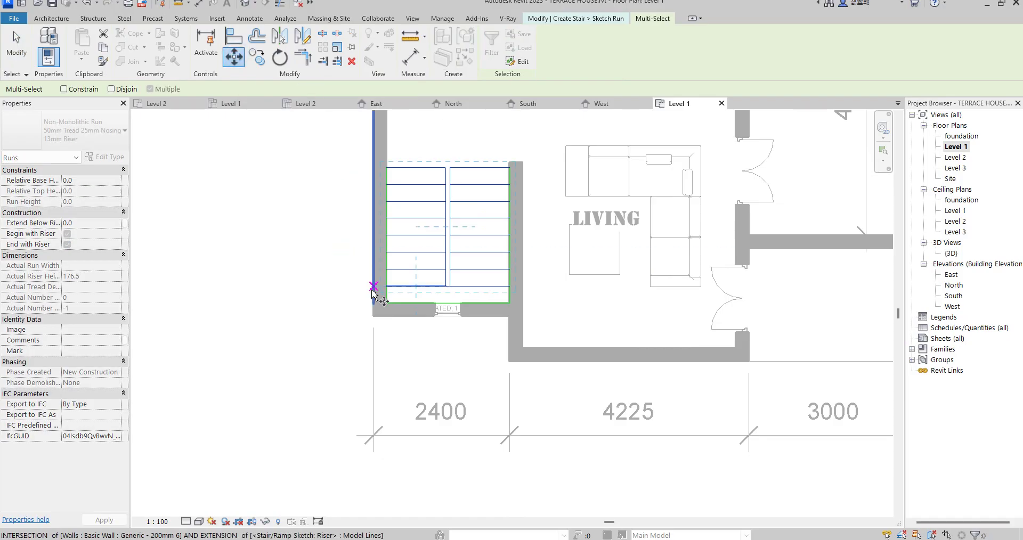
{"action": "scroll", "coordinate": [381, 299], "scroll_direction": "up", "scroll_amount": 1}
{"action": "scroll", "coordinate": [386, 315], "scroll_direction": "up", "scroll_amount": 1}
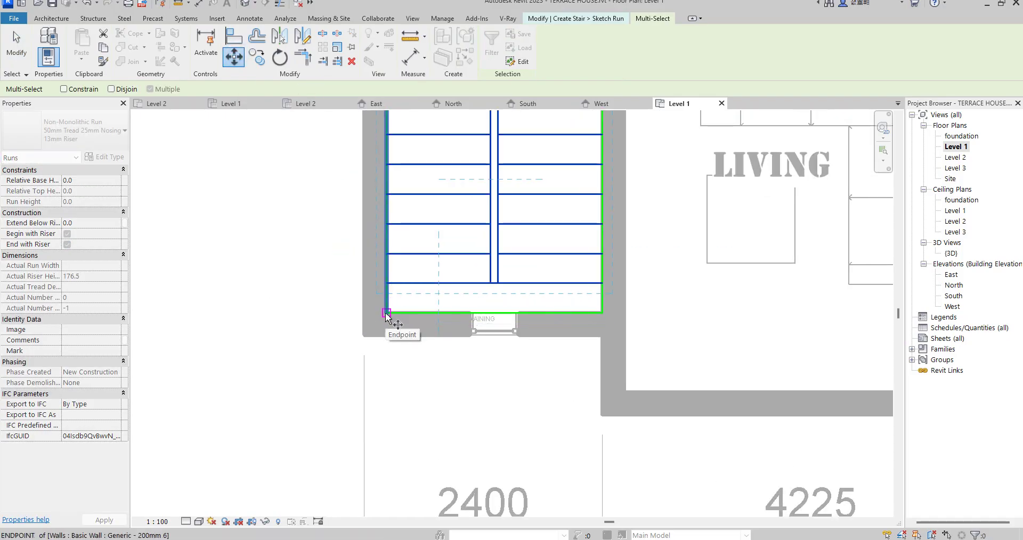
{"action": "left_click", "coordinate": [387, 314]}
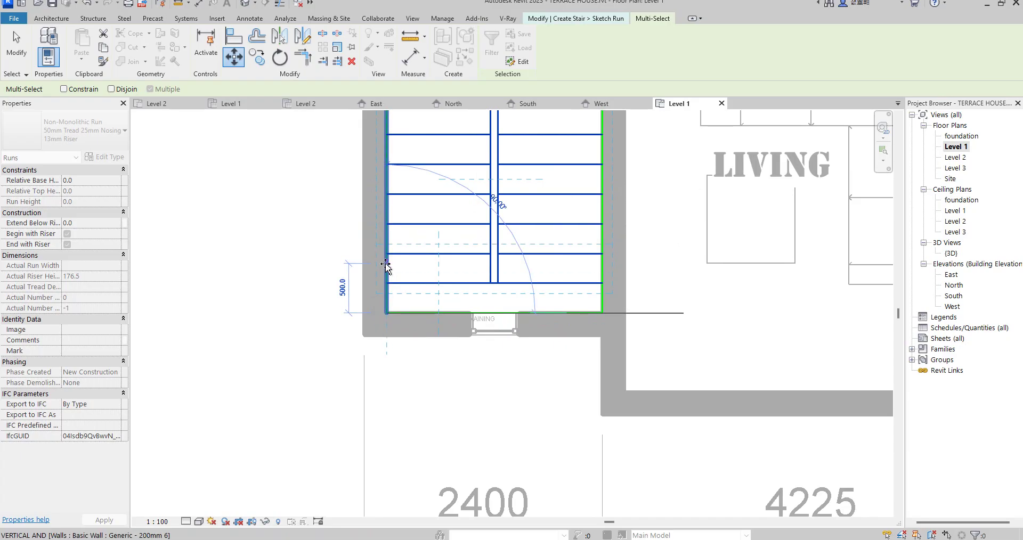
{"action": "type", "text": "705"}
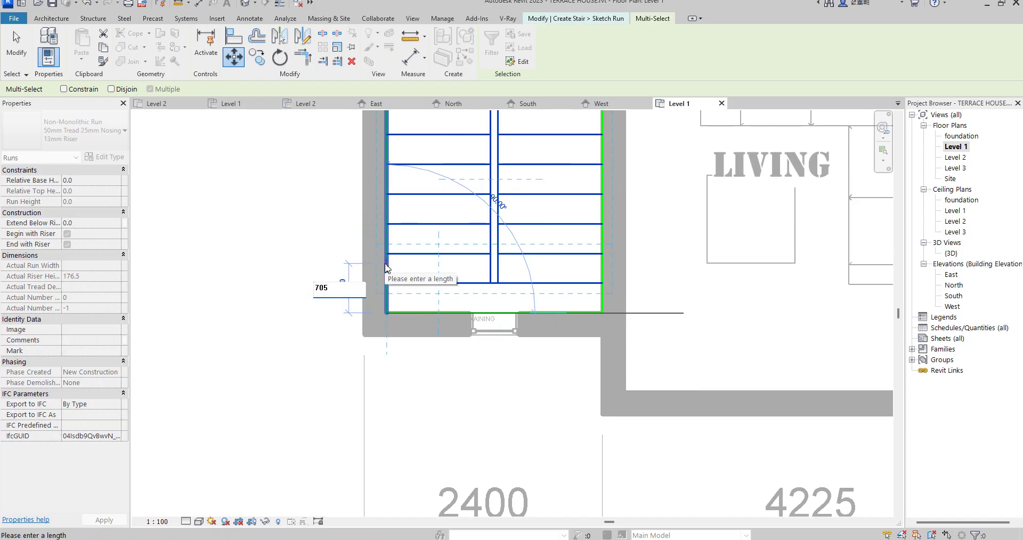
{"action": "key", "text": "Return"}
{"action": "scroll", "coordinate": [424, 323], "scroll_direction": "down", "scroll_amount": 2}
{"action": "left_click", "coordinate": [464, 285]}
{"action": "scroll", "coordinate": [466, 296], "scroll_direction": "down", "scroll_amount": 2}
{"action": "scroll", "coordinate": [463, 230], "scroll_direction": "up", "scroll_amount": 2}
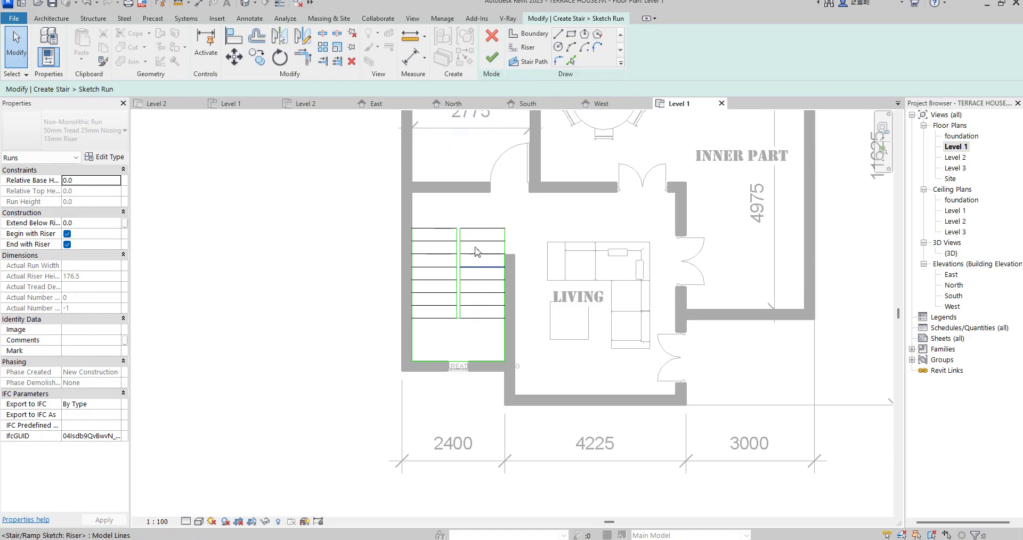
{"action": "scroll", "coordinate": [463, 313], "scroll_direction": "down", "scroll_amount": 2}
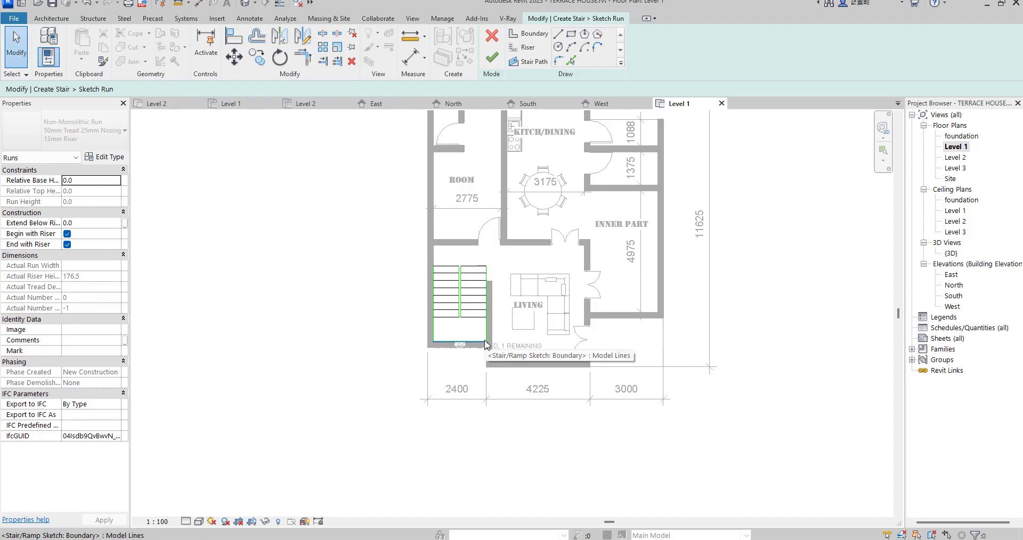
{"action": "scroll", "coordinate": [462, 332], "scroll_direction": "up", "scroll_amount": 2}
{"action": "scroll", "coordinate": [448, 249], "scroll_direction": "up", "scroll_amount": 2}
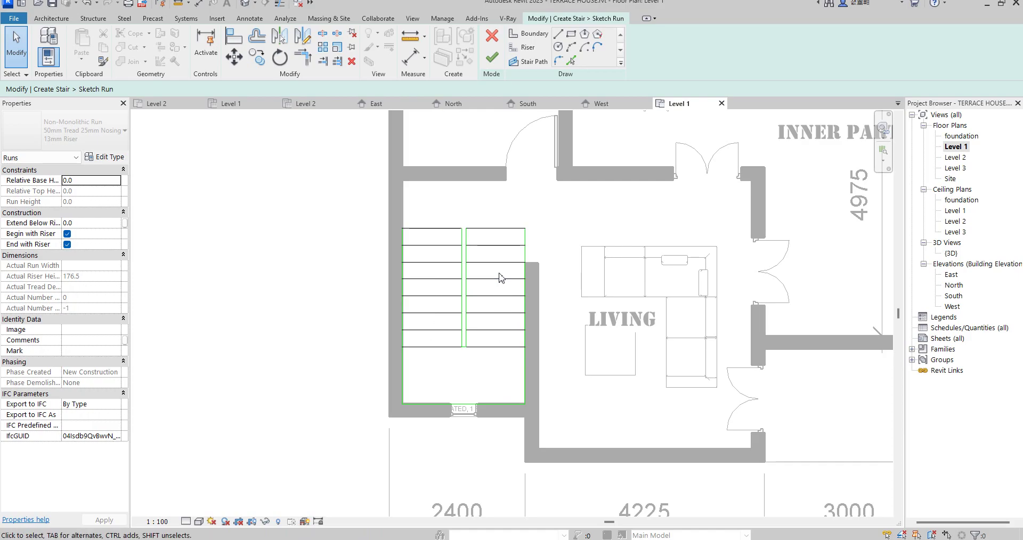
{"action": "scroll", "coordinate": [486, 284], "scroll_direction": "down", "scroll_amount": 1}
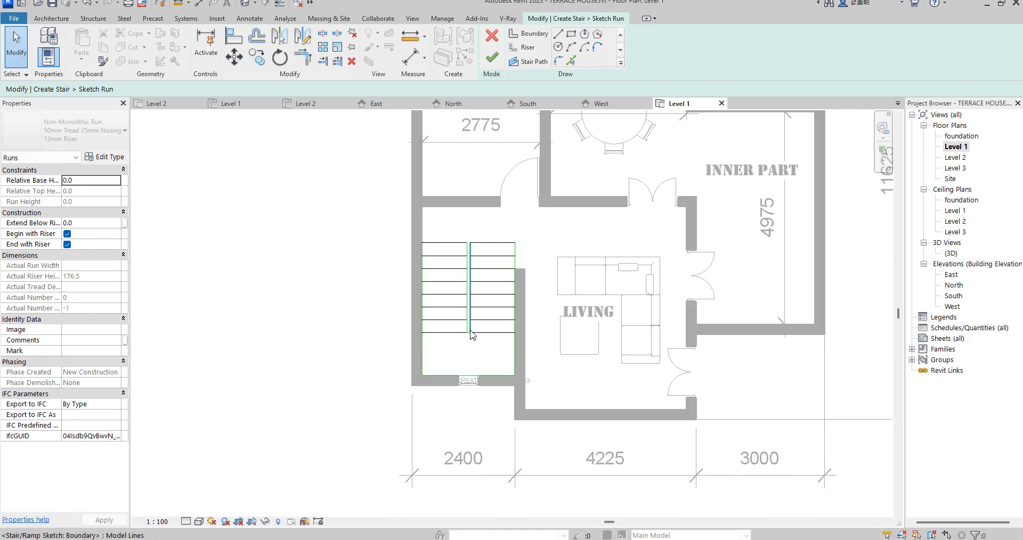
{"action": "scroll", "coordinate": [468, 340], "scroll_direction": "up", "scroll_amount": 1}
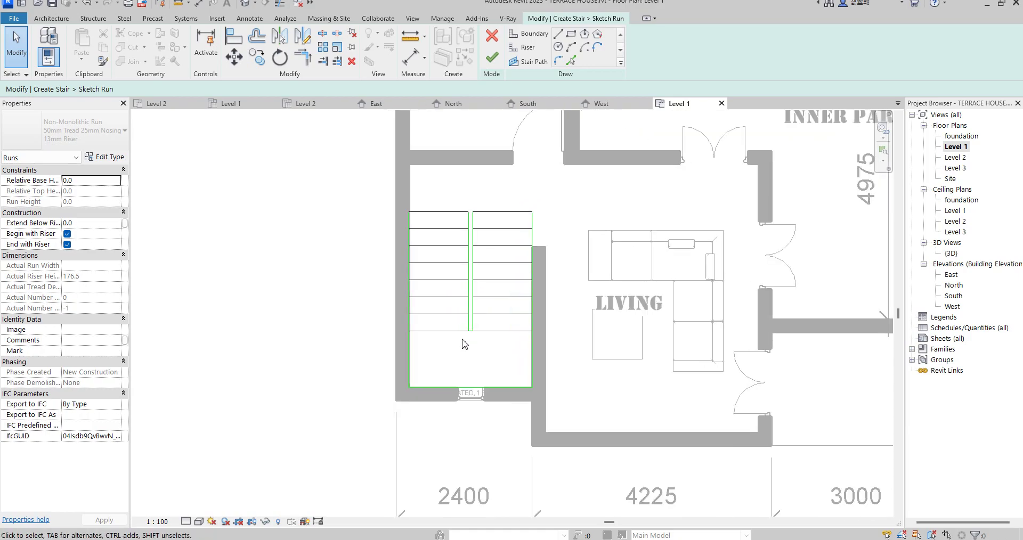
Step: Start a boundary line at the divider's lower end, then cancel it
{"action": "left_click", "coordinate": [560, 36]}
{"action": "scroll", "coordinate": [475, 342], "scroll_direction": "up", "scroll_amount": 1}
{"action": "scroll", "coordinate": [467, 327], "scroll_direction": "up", "scroll_amount": 1}
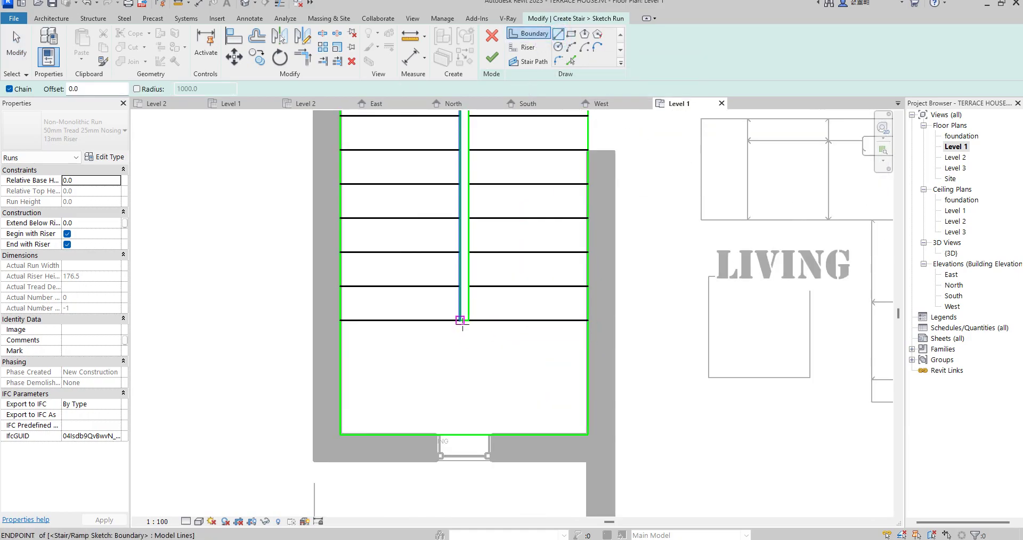
{"action": "left_click", "coordinate": [460, 321]}
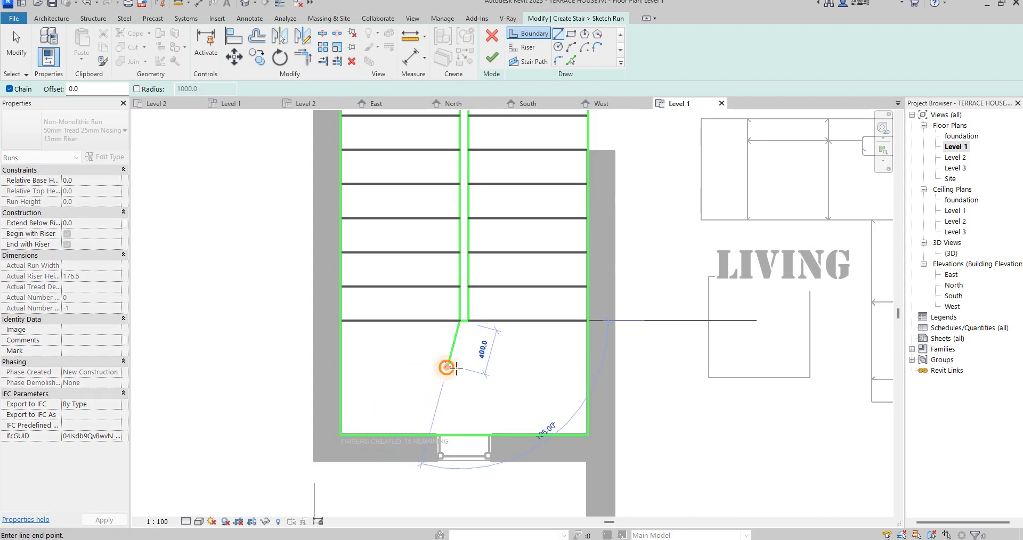
{"action": "right_click", "coordinate": [467, 118]}
{"action": "left_click", "coordinate": [480, 125]}
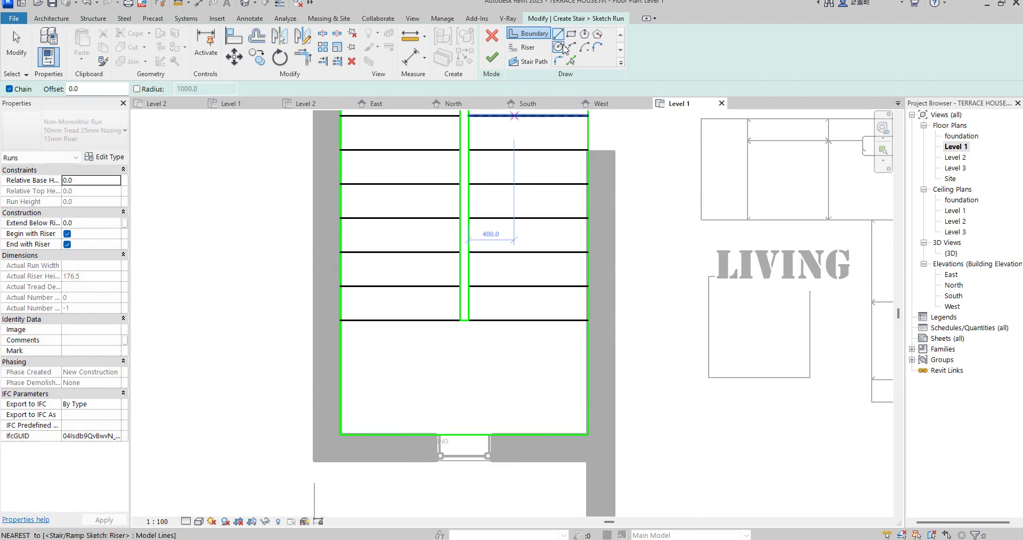
Step: Draw two diagonal risers from the divider's end to the bottom-left and bottom-right corners
{"action": "left_click", "coordinate": [528, 47]}
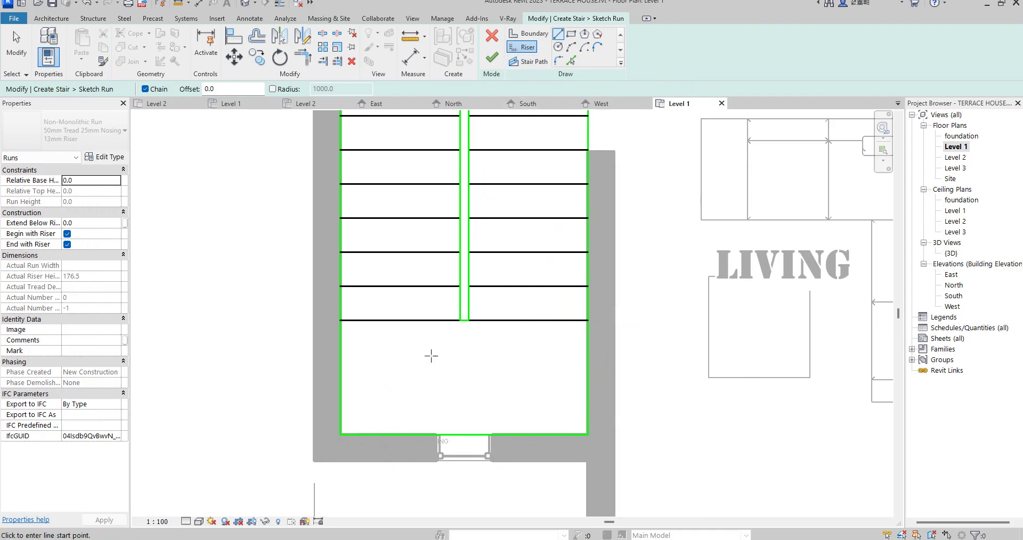
{"action": "left_click", "coordinate": [462, 321]}
{"action": "scroll", "coordinate": [341, 436], "scroll_direction": "up", "scroll_amount": 3}
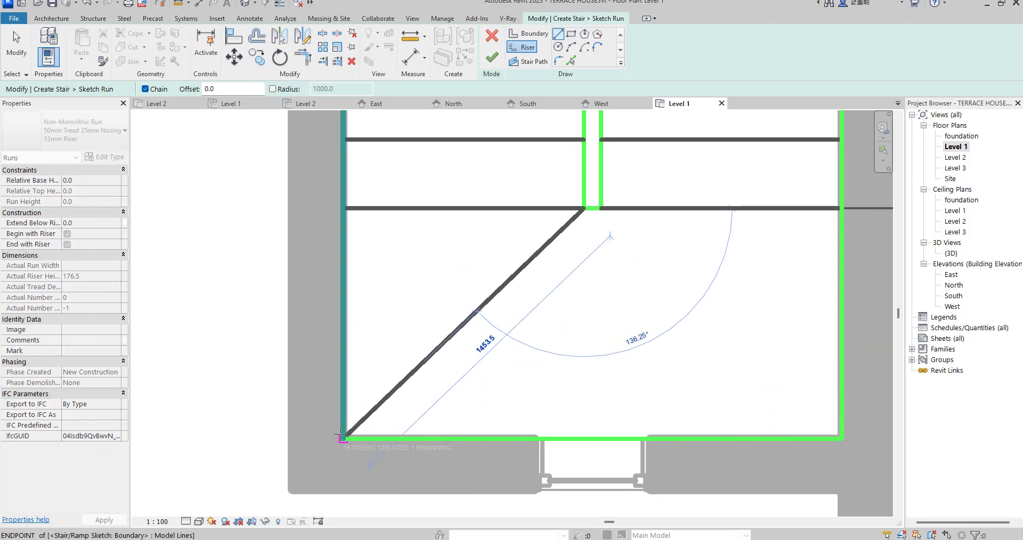
{"action": "left_click", "coordinate": [341, 436]}
{"action": "left_click", "coordinate": [603, 209]}
{"action": "left_click", "coordinate": [836, 438]}
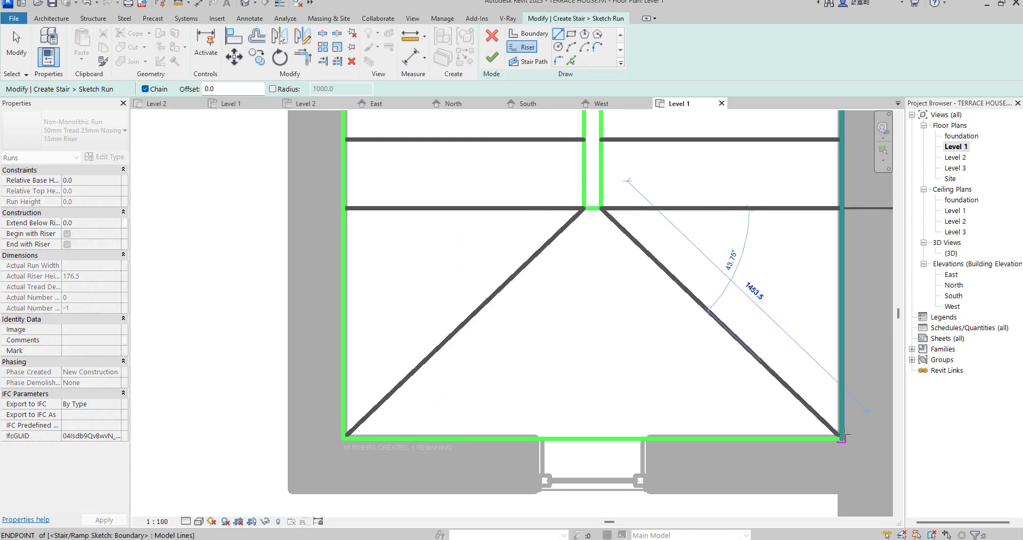
{"action": "key", "text": "Escape"}
{"action": "scroll", "coordinate": [564, 394], "scroll_direction": "down", "scroll_amount": 3}
{"action": "scroll", "coordinate": [533, 407], "scroll_direction": "down", "scroll_amount": 3}
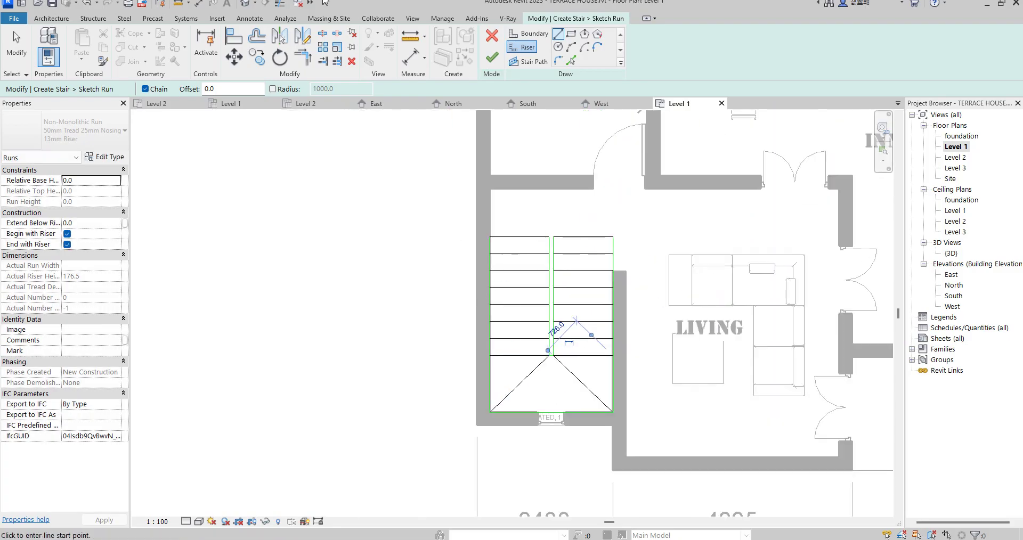
Step: Draw a stair path down the first run and across to the second
{"action": "left_click", "coordinate": [532, 62]}
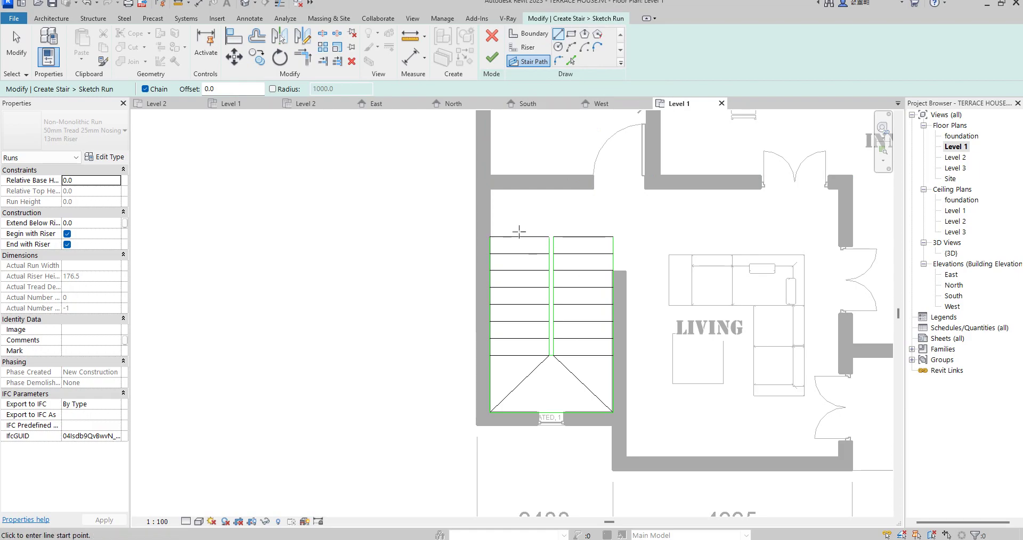
{"action": "left_click", "coordinate": [520, 236]}
{"action": "left_click", "coordinate": [520, 385]}
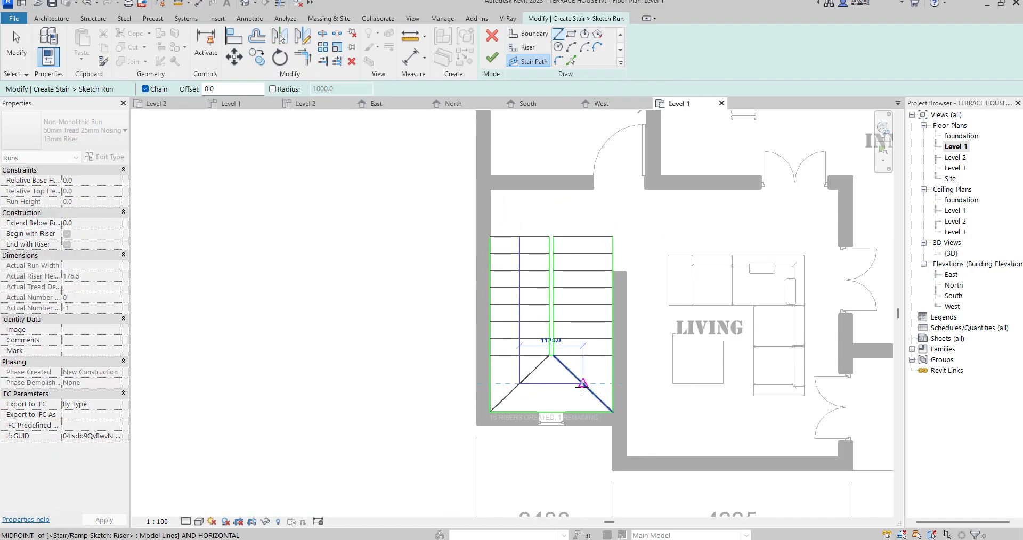
{"action": "left_click", "coordinate": [583, 385]}
{"action": "key", "text": "Escape"}
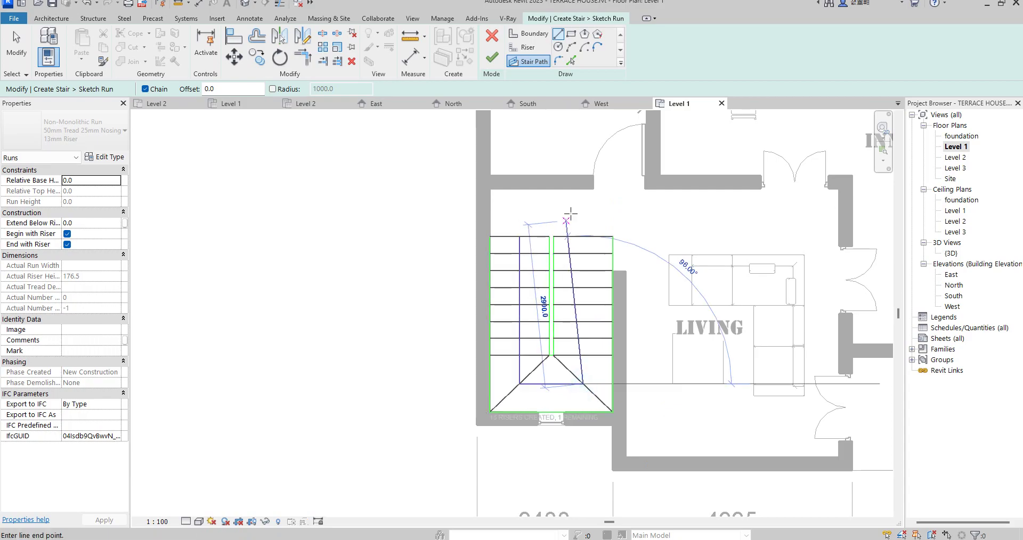
{"action": "key", "text": "Escape"}
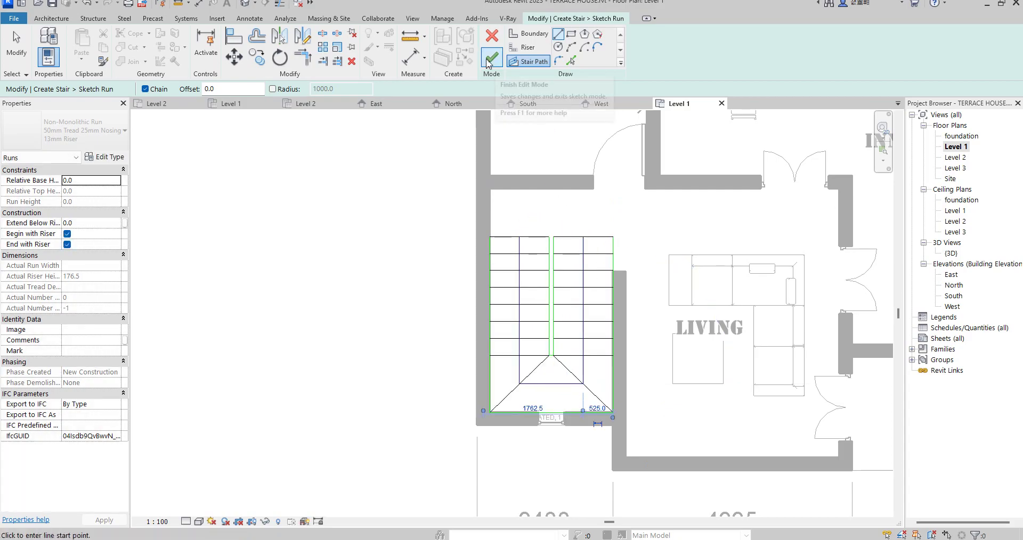
Step: Finish edit mode for the run and then for the whole stair
{"action": "left_click", "coordinate": [491, 58]}
{"action": "left_click", "coordinate": [358, 342]}
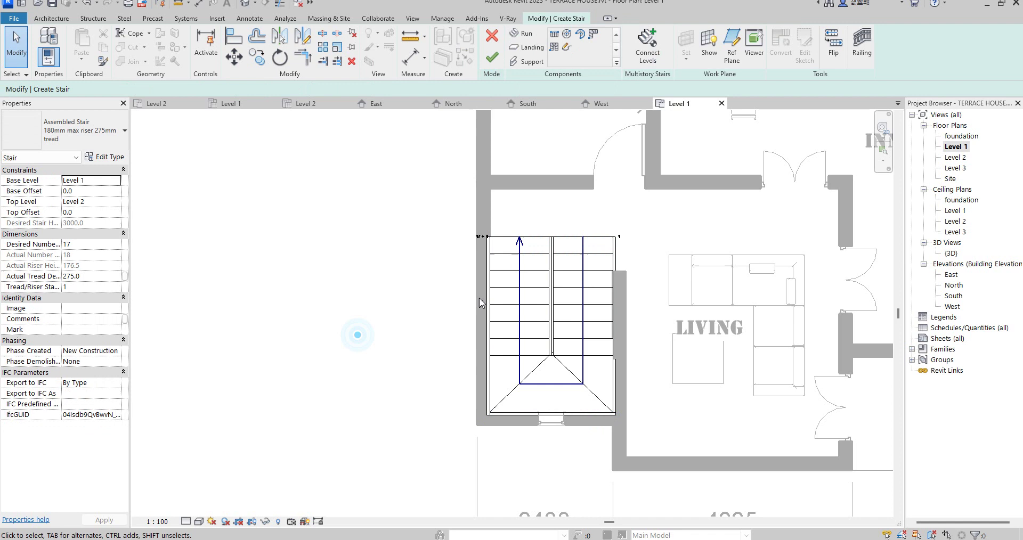
{"action": "left_click", "coordinate": [592, 280]}
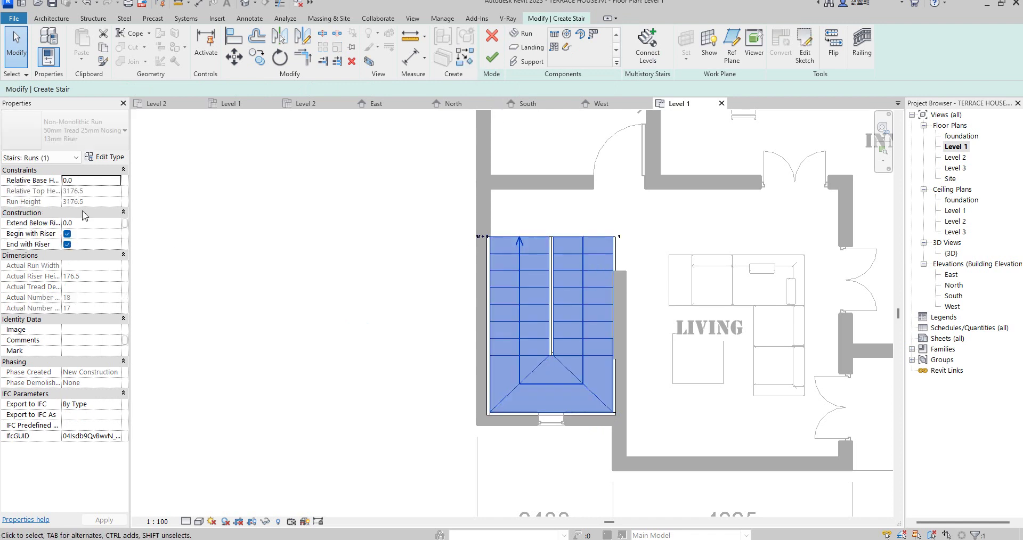
{"action": "left_click", "coordinate": [490, 67]}
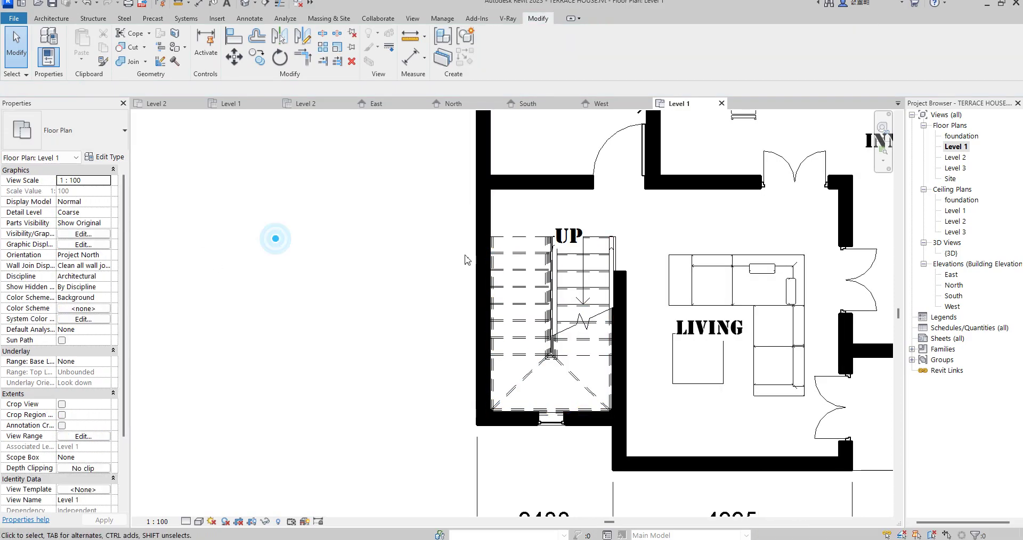
{"action": "scroll", "coordinate": [528, 312], "scroll_direction": "down", "scroll_amount": 2}
{"action": "scroll", "coordinate": [526, 314], "scroll_direction": "up", "scroll_amount": 1}
{"action": "scroll", "coordinate": [528, 314], "scroll_direction": "up", "scroll_amount": 1}
{"action": "scroll", "coordinate": [524, 310], "scroll_direction": "down", "scroll_amount": 1}
{"action": "scroll", "coordinate": [519, 308], "scroll_direction": "down", "scroll_amount": 1}
{"action": "scroll", "coordinate": [510, 301], "scroll_direction": "up", "scroll_amount": 2}
{"action": "scroll", "coordinate": [510, 302], "scroll_direction": "down", "scroll_amount": 2}
{"action": "scroll", "coordinate": [496, 307], "scroll_direction": "down", "scroll_amount": 2}
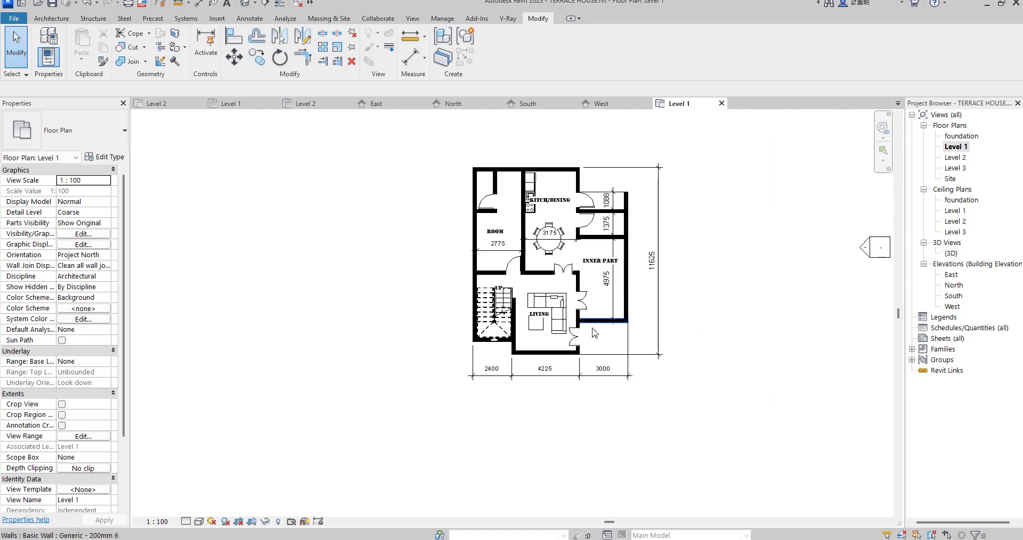
{"action": "scroll", "coordinate": [572, 280], "scroll_direction": "up", "scroll_amount": 1}
{"action": "scroll", "coordinate": [489, 288], "scroll_direction": "up", "scroll_amount": 1}
{"action": "scroll", "coordinate": [488, 288], "scroll_direction": "up", "scroll_amount": 1}
Step: Place an 850 aligned dimension from the stair's top edge to the wall above
{"action": "left_click", "coordinate": [412, 64]}
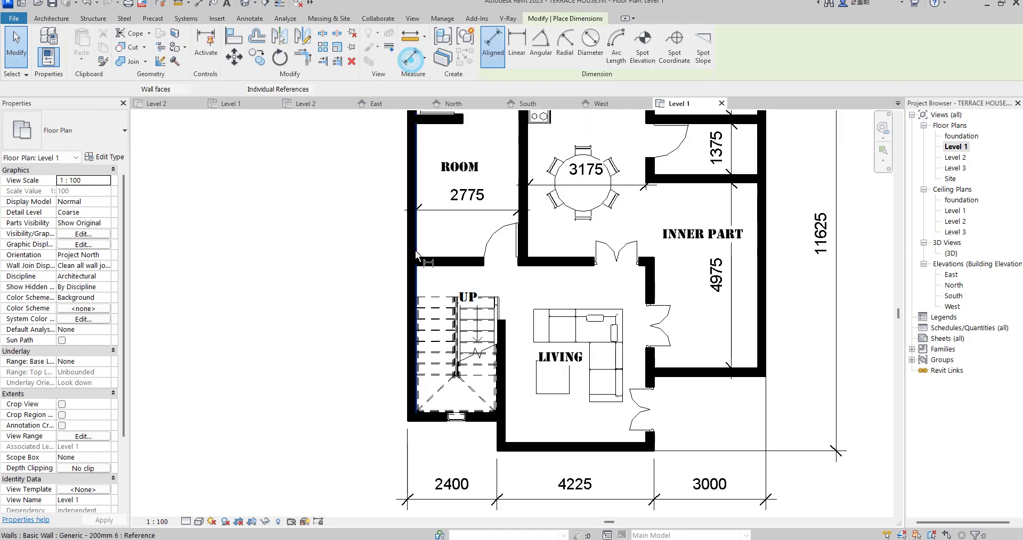
{"action": "left_click", "coordinate": [432, 298]}
{"action": "scroll", "coordinate": [440, 270], "scroll_direction": "down", "scroll_amount": 1}
{"action": "scroll", "coordinate": [444, 280], "scroll_direction": "up", "scroll_amount": 2}
{"action": "left_click", "coordinate": [446, 286]}
{"action": "scroll", "coordinate": [480, 284], "scroll_direction": "down", "scroll_amount": 2}
{"action": "right_click", "coordinate": [531, 282]}
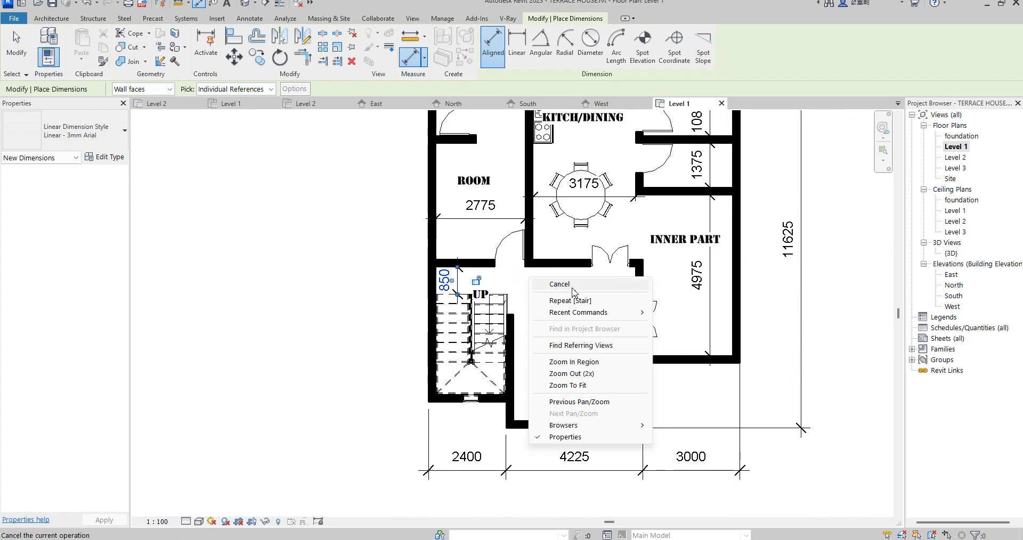
{"action": "left_click", "coordinate": [560, 283]}
{"action": "right_click", "coordinate": [550, 281]}
{"action": "left_click", "coordinate": [580, 291]}
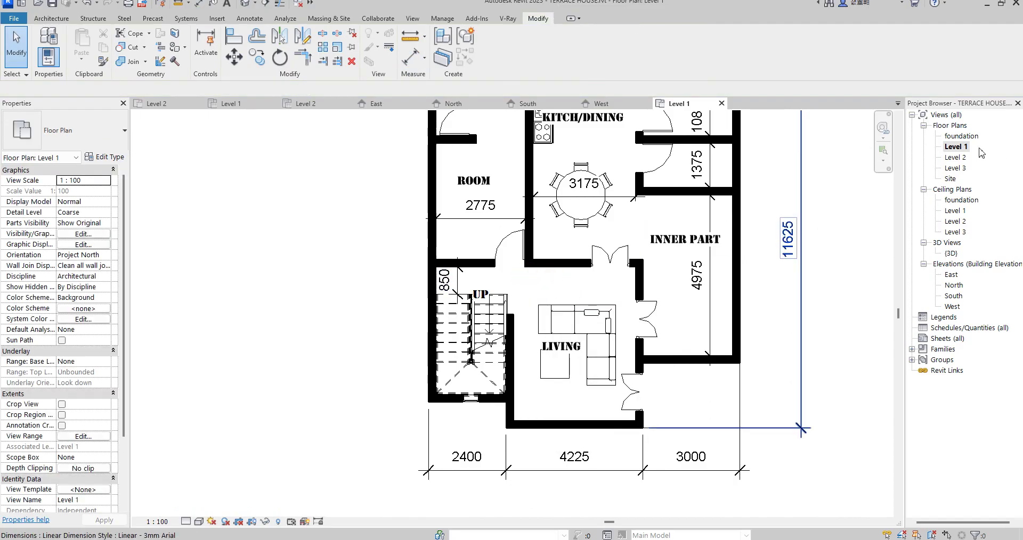
{"action": "double_click", "coordinate": [964, 159]}
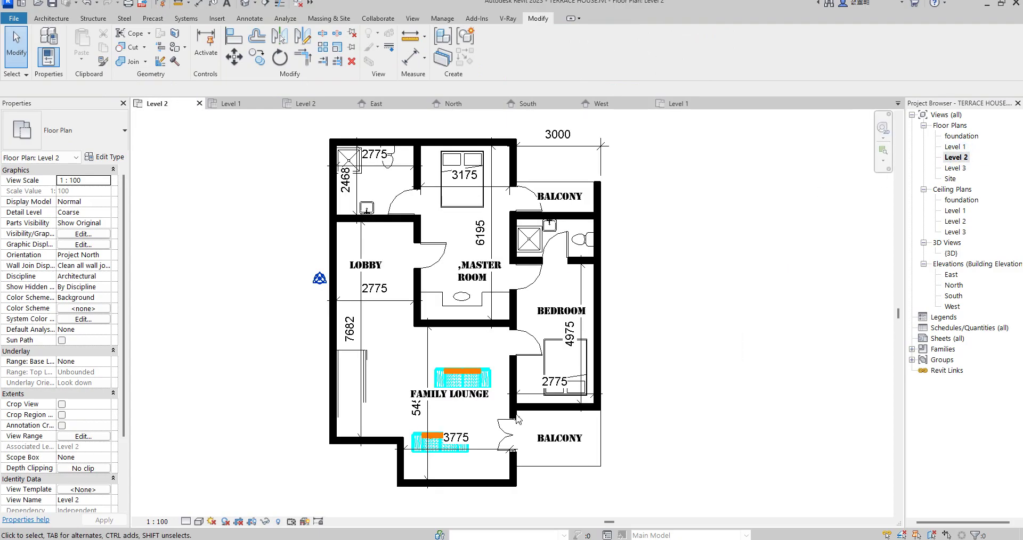
{"action": "left_click", "coordinate": [602, 468]}
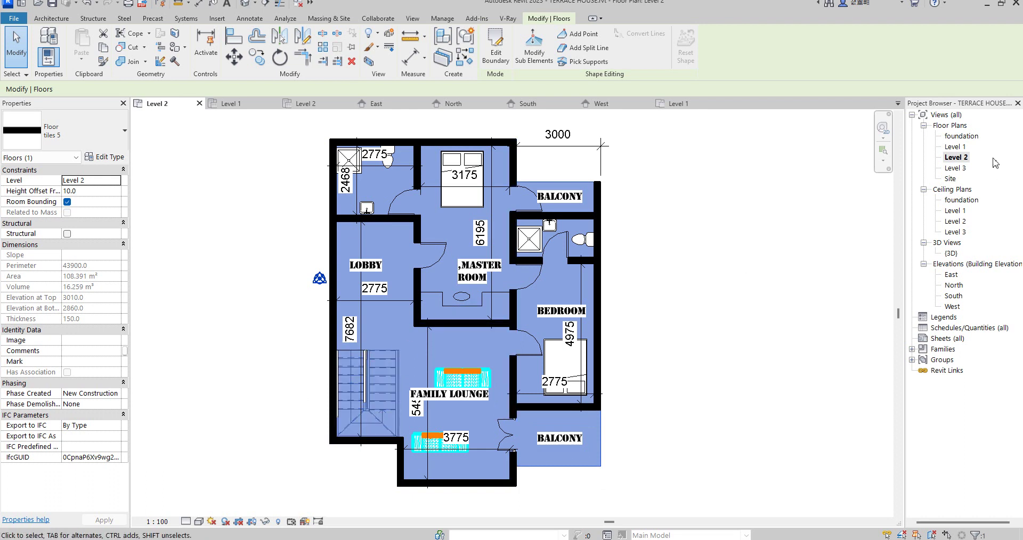
{"action": "double_click", "coordinate": [957, 147]}
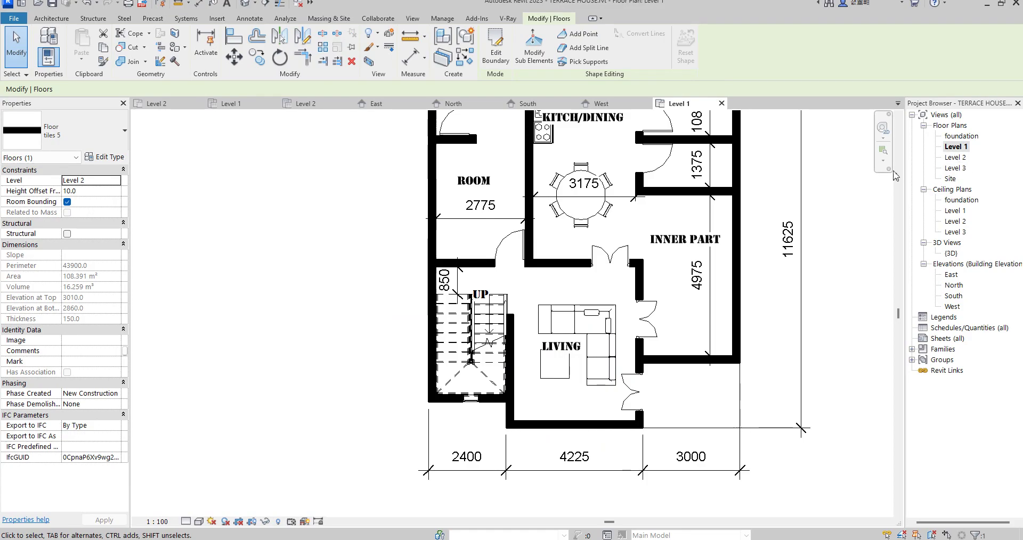
{"action": "scroll", "coordinate": [493, 324], "scroll_direction": "up", "scroll_amount": 1}
{"action": "scroll", "coordinate": [494, 324], "scroll_direction": "up", "scroll_amount": 2}
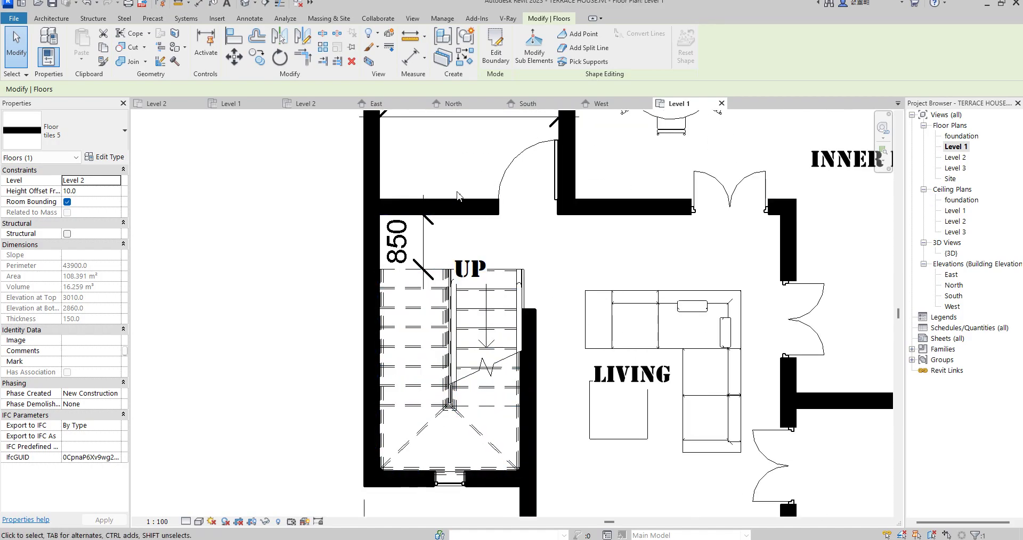
{"action": "scroll", "coordinate": [436, 278], "scroll_direction": "down", "scroll_amount": 2}
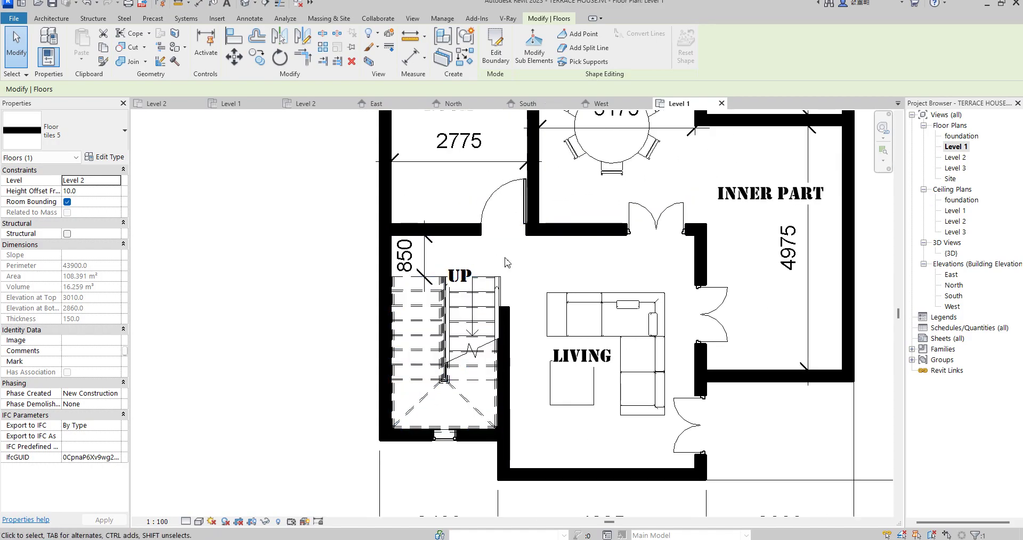
{"action": "scroll", "coordinate": [504, 264], "scroll_direction": "down", "scroll_amount": 2}
Step: Split the wall above the stair at the chosen point
{"action": "left_click", "coordinate": [474, 242]}
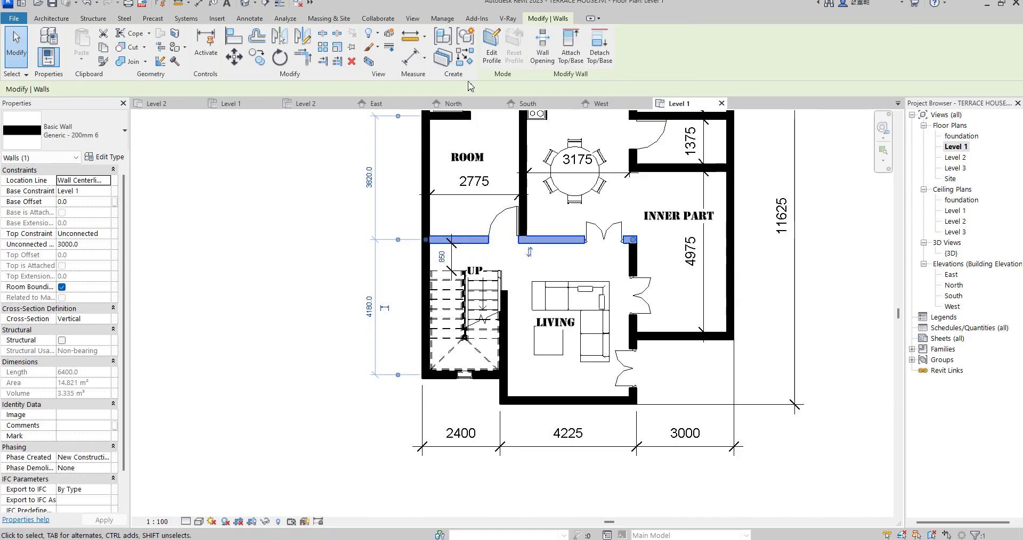
{"action": "left_click", "coordinate": [323, 33]}
{"action": "scroll", "coordinate": [540, 224], "scroll_direction": "up", "scroll_amount": 3}
{"action": "scroll", "coordinate": [540, 224], "scroll_direction": "up", "scroll_amount": 3}
{"action": "left_click", "coordinate": [538, 228]}
{"action": "key", "text": "Escape"}
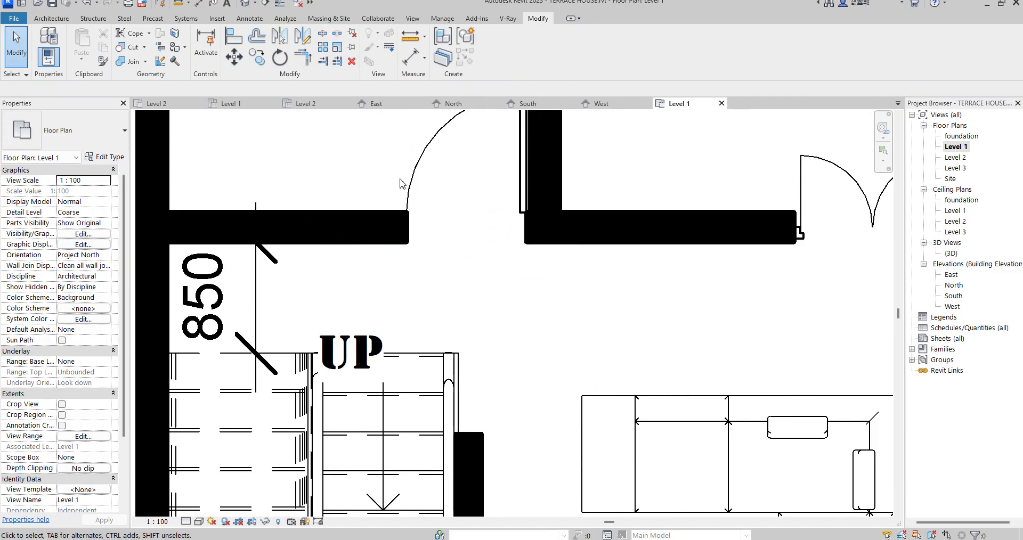
Step: Nudge the door left, then stretch its host wall's end and nudge the wall up
{"action": "left_click", "coordinate": [418, 180]}
{"action": "key", "text": "Left"}
{"action": "key", "text": "Left"}
{"action": "key", "text": "Left"}
{"action": "key", "text": "Left"}
{"action": "key", "text": "Left"}
{"action": "key", "text": "Left"}
{"action": "key", "text": "Left"}
{"action": "left_click", "coordinate": [524, 230]}
{"action": "left_click_drag", "start_coordinate": [539, 230], "coordinate": [518, 228]}
{"action": "key", "text": "Up"}
{"action": "key", "text": "Up"}
{"action": "key", "text": "Up"}
{"action": "key", "text": "Up"}
{"action": "key", "text": "Up"}
{"action": "key", "text": "Up"}
{"action": "scroll", "coordinate": [478, 310], "scroll_direction": "down", "scroll_amount": 4}
{"action": "key", "text": "Up"}
{"action": "key", "text": "Up"}
{"action": "key", "text": "Up"}
{"action": "key", "text": "Up"}
{"action": "key", "text": "Up"}
{"action": "left_click", "coordinate": [478, 314]}
{"action": "scroll", "coordinate": [447, 320], "scroll_direction": "down", "scroll_amount": 2}
{"action": "scroll", "coordinate": [456, 318], "scroll_direction": "up", "scroll_amount": 2}
{"action": "scroll", "coordinate": [464, 315], "scroll_direction": "up", "scroll_amount": 1}
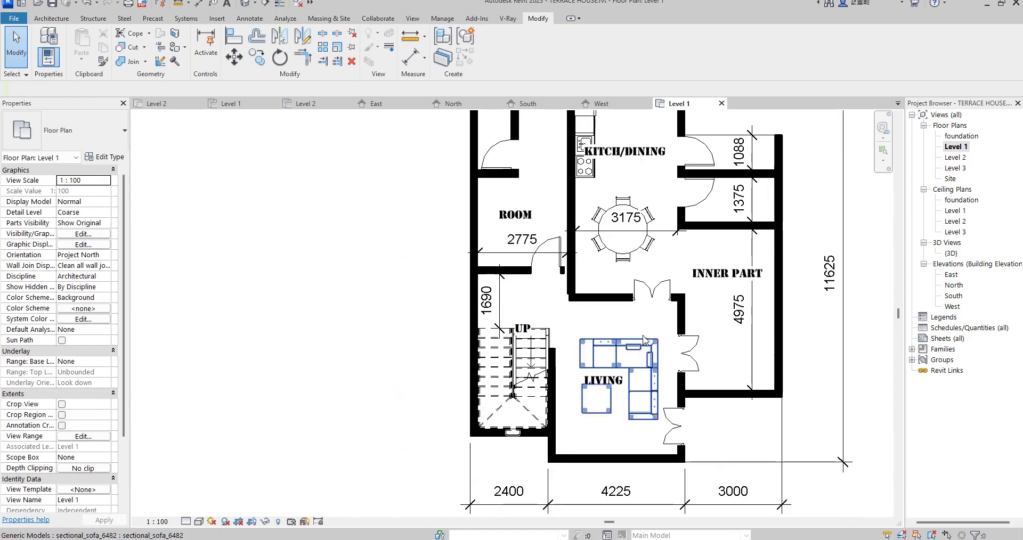
{"action": "scroll", "coordinate": [696, 280], "scroll_direction": "up", "scroll_amount": 2}
{"action": "scroll", "coordinate": [696, 279], "scroll_direction": "up", "scroll_amount": 1}
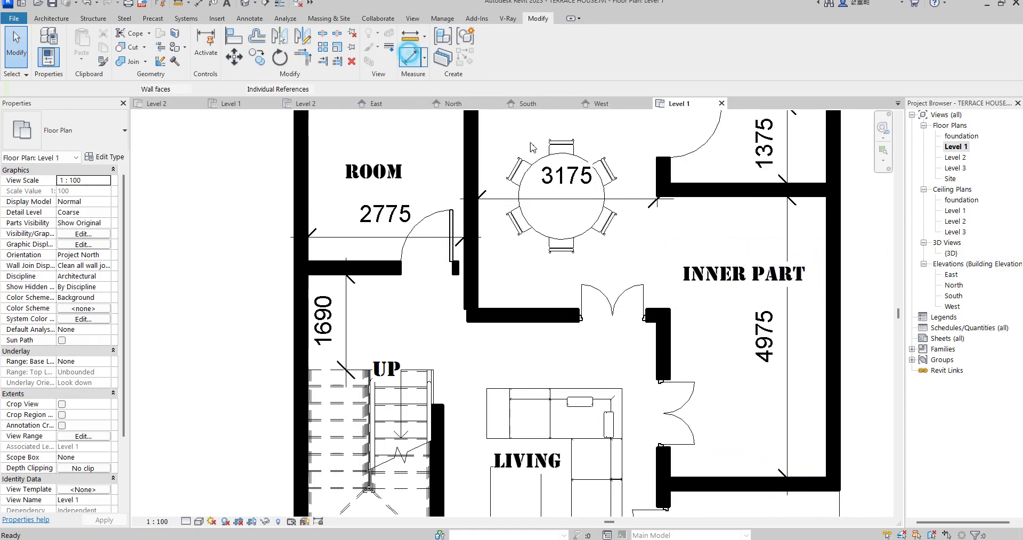
Step: Place a 1995 aligned dimension between the two walls
{"action": "key", "text": "d"}
{"action": "key", "text": "i"}
{"action": "left_click", "coordinate": [675, 195]}
{"action": "left_click", "coordinate": [663, 309]}
{"action": "left_click", "coordinate": [674, 254]}
{"action": "right_click", "coordinate": [710, 238]}
{"action": "left_click", "coordinate": [724, 238]}
{"action": "right_click", "coordinate": [714, 227]}
{"action": "left_click", "coordinate": [724, 229]}
Step: Nudge another wall up and dimension from its face to the stair's UP line
{"action": "left_click", "coordinate": [537, 320]}
{"action": "key", "text": "Up"}
{"action": "key", "text": "Up"}
{"action": "key", "text": "Up"}
{"action": "key", "text": "Up"}
{"action": "key", "text": "Up"}
{"action": "key", "text": "Up"}
{"action": "key", "text": "Up"}
{"action": "key", "text": "Up"}
{"action": "left_click", "coordinate": [527, 328]}
{"action": "key", "text": "d"}
{"action": "key", "text": "i"}
{"action": "left_click", "coordinate": [419, 366]}
{"action": "left_click", "coordinate": [495, 301]}
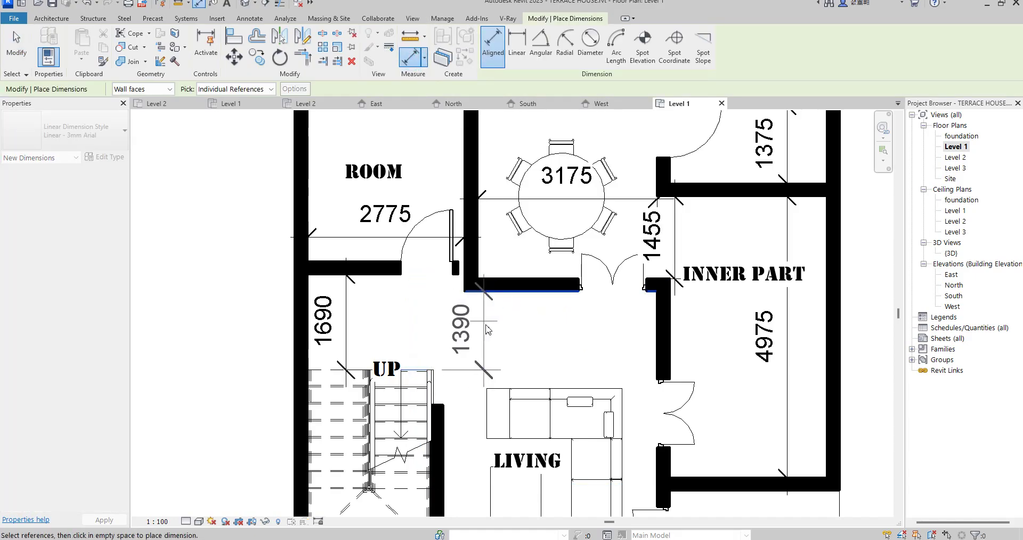
{"action": "key", "text": "Escape"}
{"action": "key", "text": "Escape"}
{"action": "scroll", "coordinate": [428, 305], "scroll_direction": "up", "scroll_amount": 2}
Step: Stretch the wall end to 3000
{"action": "right_click", "coordinate": [533, 248]}
{"action": "left_click", "coordinate": [562, 253]}
{"action": "left_click", "coordinate": [472, 261]}
{"action": "left_click_drag", "start_coordinate": [472, 261], "coordinate": [486, 259]}
{"action": "key", "text": "Escape"}
{"action": "scroll", "coordinate": [436, 297], "scroll_direction": "down", "scroll_amount": 2}
{"action": "scroll", "coordinate": [436, 297], "scroll_direction": "down", "scroll_amount": 1}
{"action": "scroll", "coordinate": [436, 297], "scroll_direction": "down", "scroll_amount": 1}
{"action": "scroll", "coordinate": [436, 297], "scroll_direction": "up", "scroll_amount": 1}
{"action": "scroll", "coordinate": [436, 297], "scroll_direction": "up", "scroll_amount": 1}
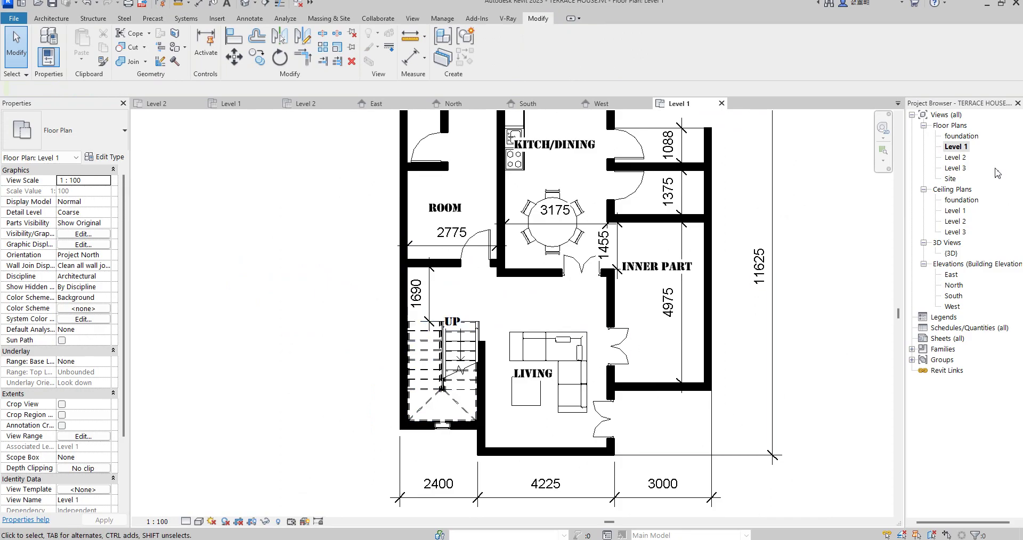
Step: Open the Level 2 plan and start editing the floor slab's boundary
{"action": "double_click", "coordinate": [953, 158]}
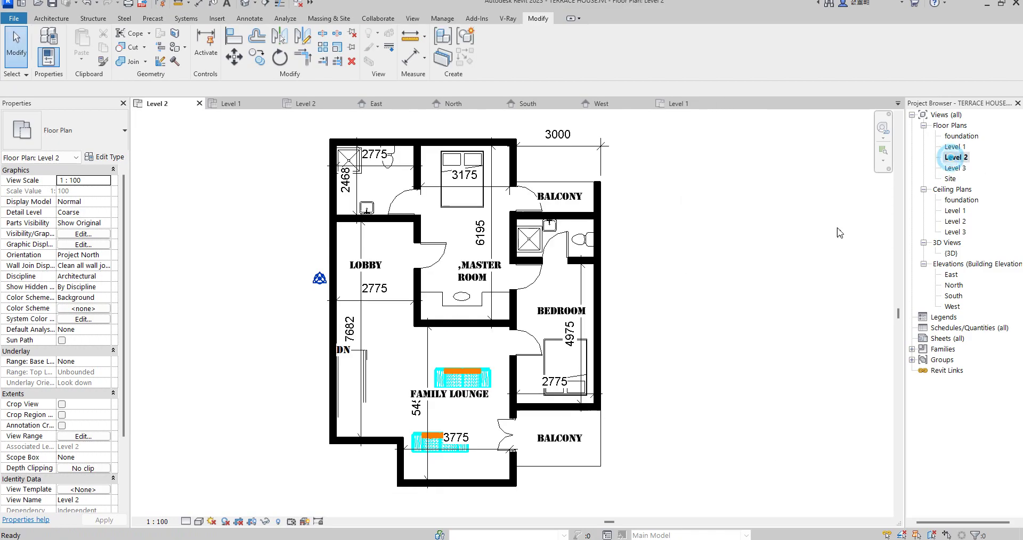
{"action": "left_click", "coordinate": [605, 447]}
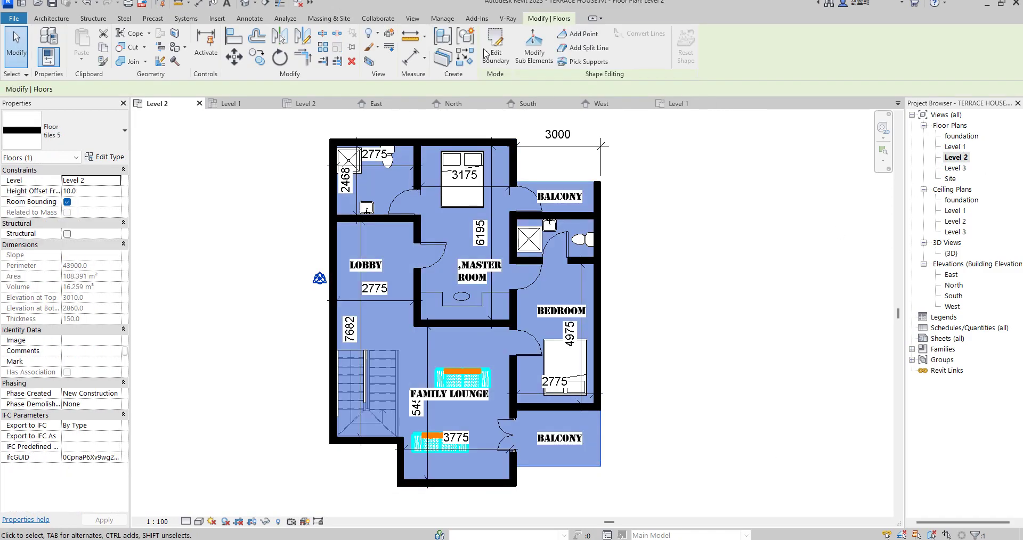
{"action": "left_click", "coordinate": [494, 52]}
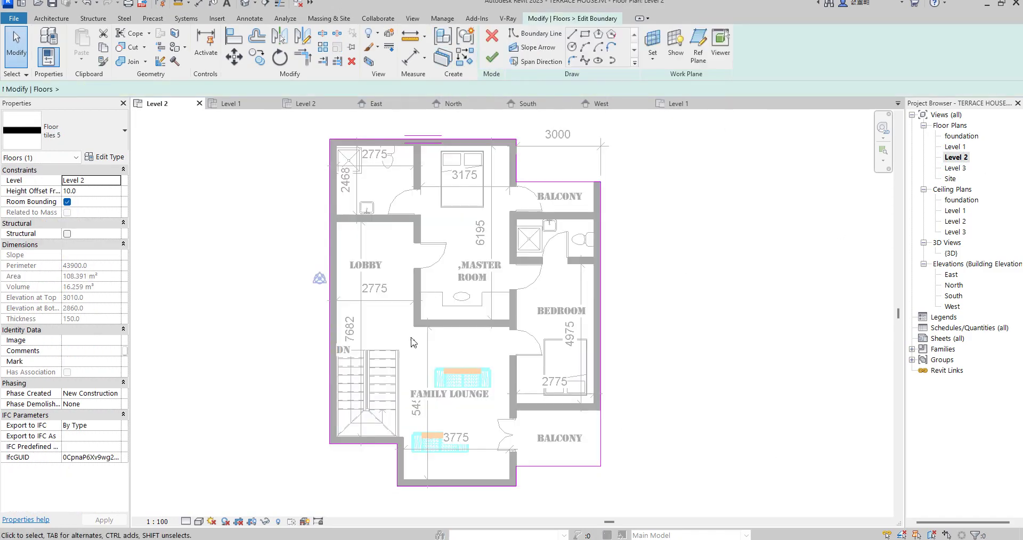
{"action": "scroll", "coordinate": [403, 353], "scroll_direction": "up", "scroll_amount": 2}
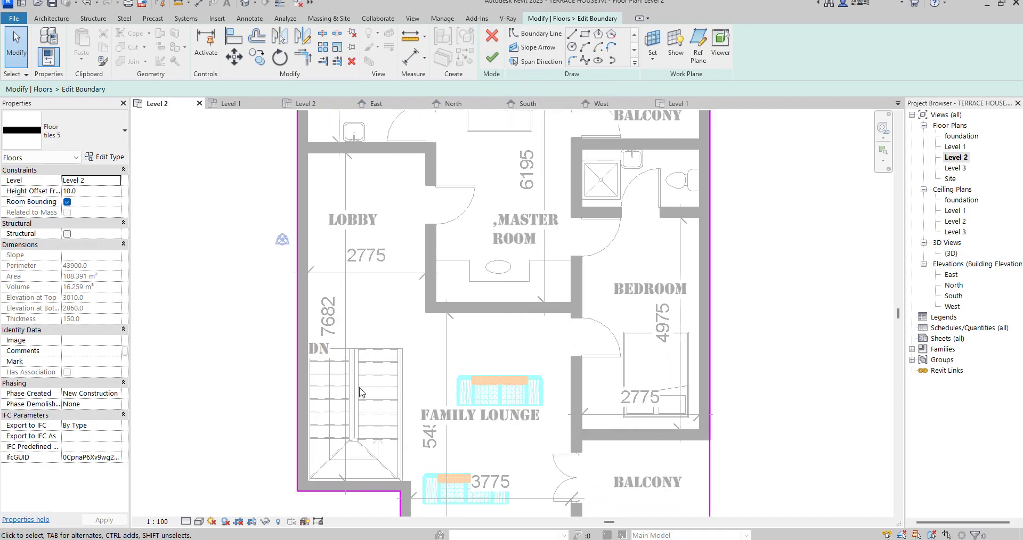
Step: Sketch boundary lines notching the slab around the stairwell and finish the edit
{"action": "left_click", "coordinate": [573, 35]}
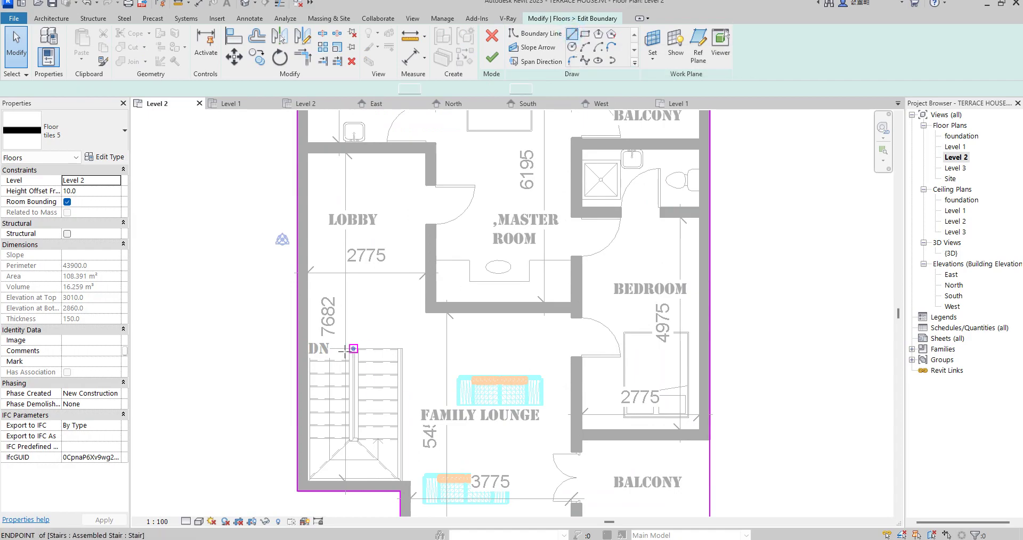
{"action": "left_click", "coordinate": [308, 349]}
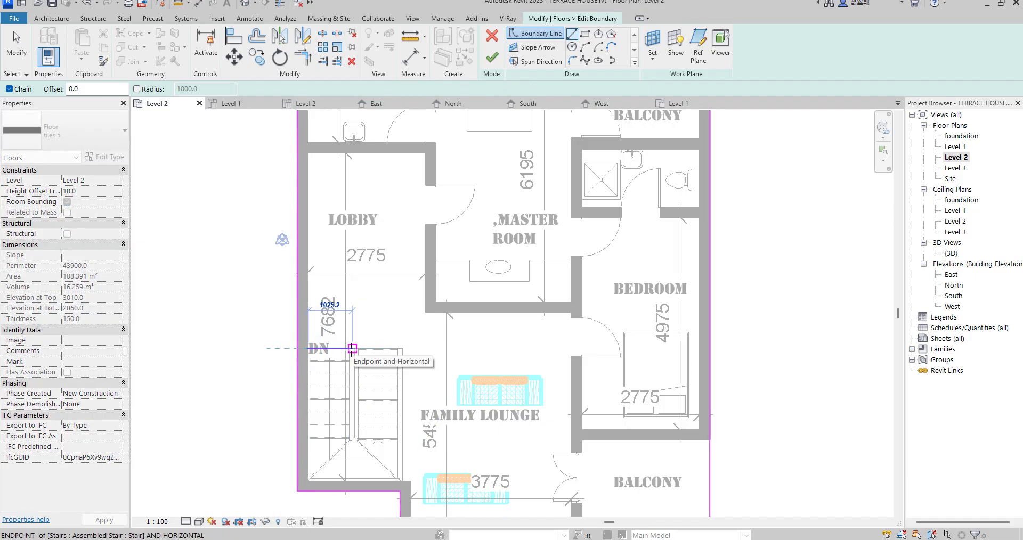
{"action": "left_click", "coordinate": [352, 348]}
{"action": "left_click", "coordinate": [351, 386]}
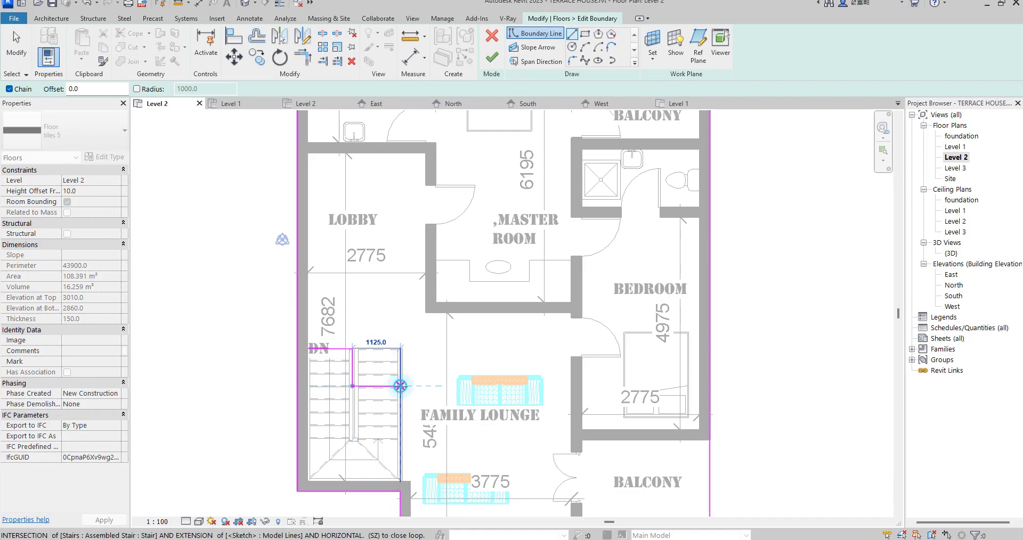
{"action": "left_click", "coordinate": [400, 387]}
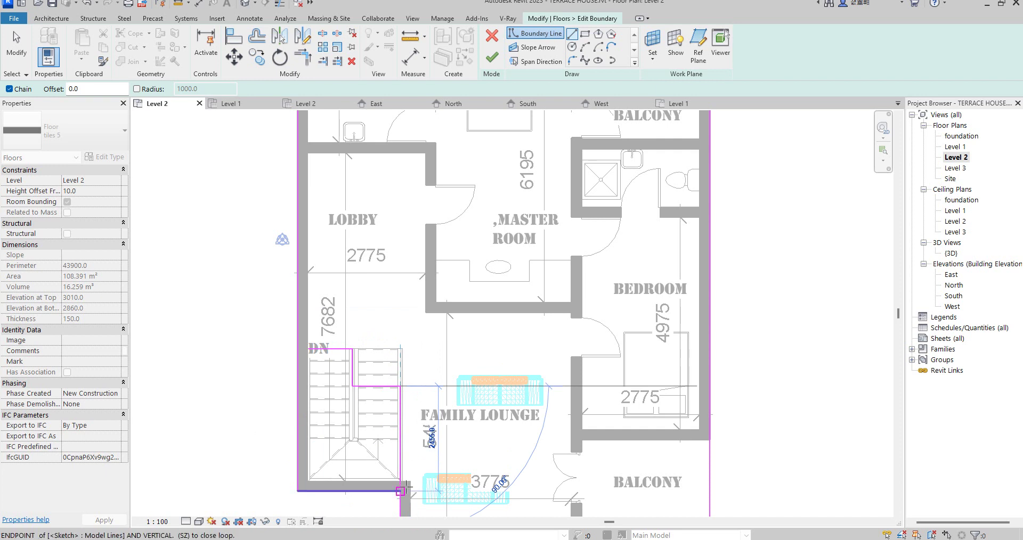
{"action": "left_click", "coordinate": [400, 489]}
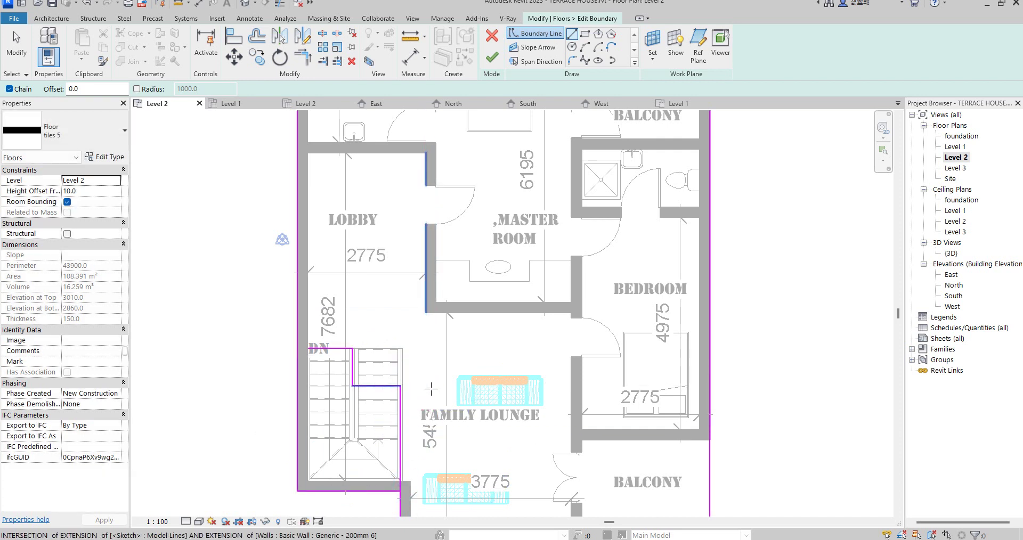
{"action": "scroll", "coordinate": [316, 353], "scroll_direction": "up", "scroll_amount": 2}
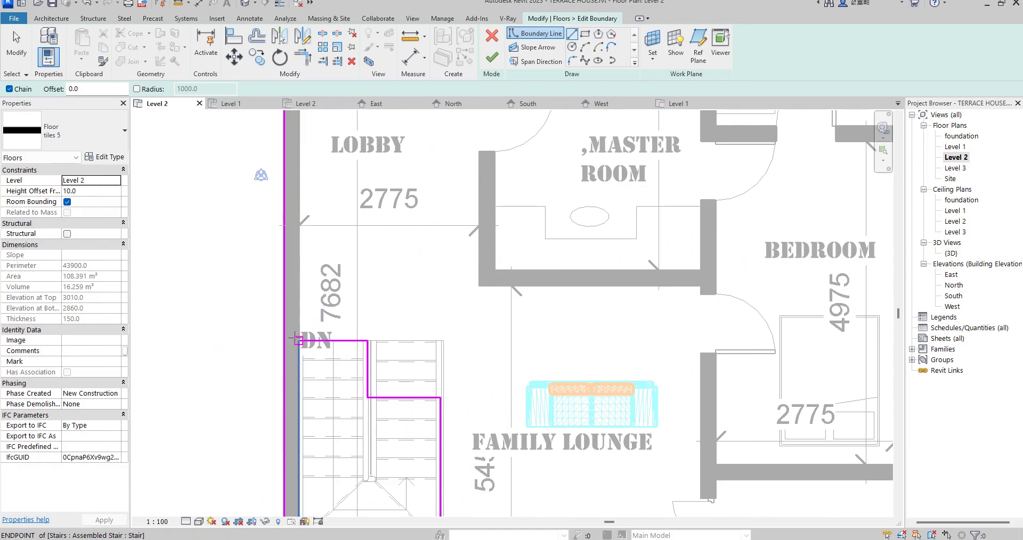
{"action": "left_click", "coordinate": [301, 342]}
{"action": "scroll", "coordinate": [300, 342], "scroll_direction": "down", "scroll_amount": 1}
{"action": "scroll", "coordinate": [305, 342], "scroll_direction": "down", "scroll_amount": 1}
{"action": "scroll", "coordinate": [301, 454], "scroll_direction": "up", "scroll_amount": 2}
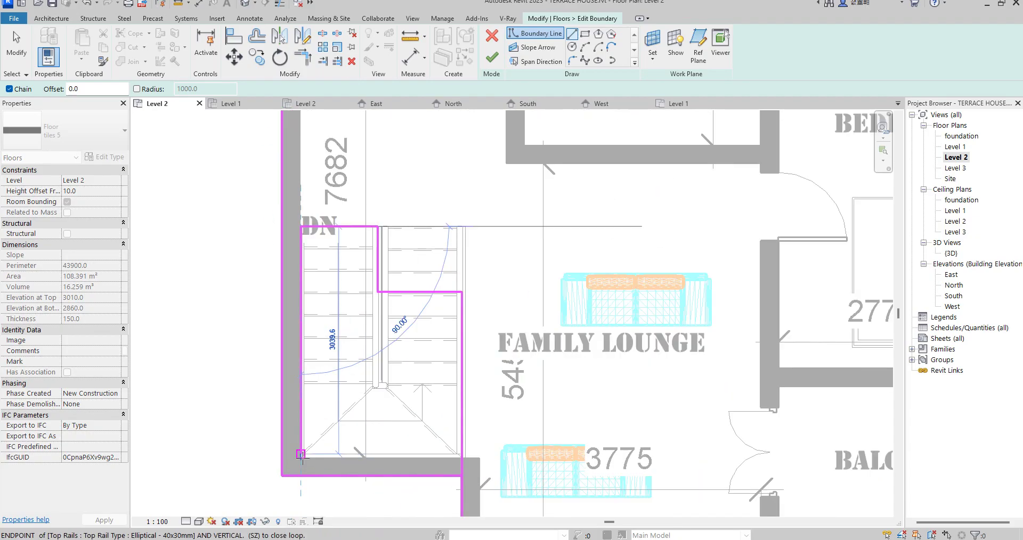
{"action": "left_click", "coordinate": [302, 458]}
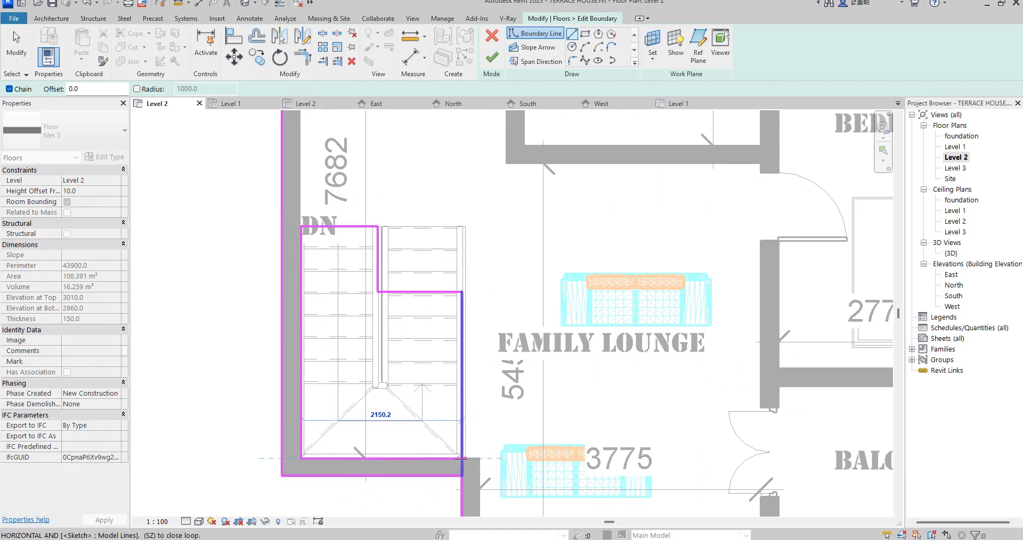
{"action": "left_click", "coordinate": [460, 458]}
{"action": "key", "text": "Escape"}
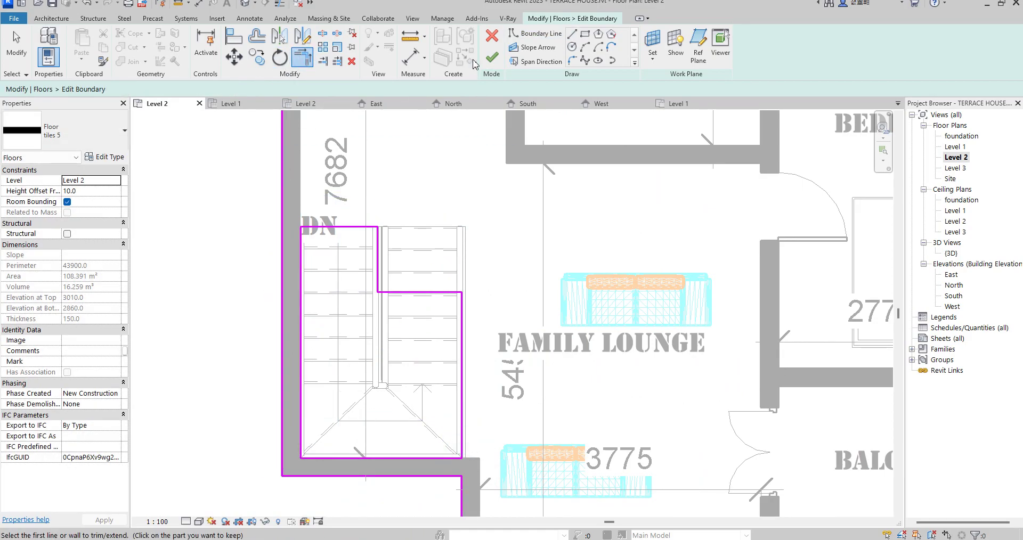
{"action": "left_click", "coordinate": [496, 64]}
{"action": "scroll", "coordinate": [294, 128], "scroll_direction": "down", "scroll_amount": 2}
{"action": "scroll", "coordinate": [294, 128], "scroll_direction": "down", "scroll_amount": 2}
{"action": "left_click", "coordinate": [290, 324]}
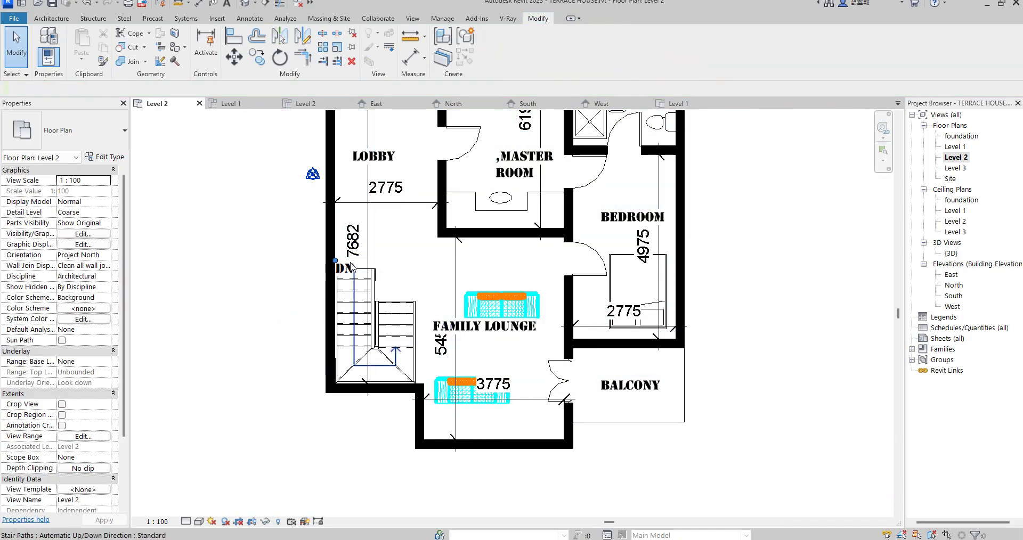
{"action": "scroll", "coordinate": [350, 262], "scroll_direction": "up", "scroll_amount": 2}
{"action": "scroll", "coordinate": [524, 312], "scroll_direction": "down", "scroll_amount": 2}
{"action": "scroll", "coordinate": [437, 189], "scroll_direction": "up", "scroll_amount": 1}
{"action": "scroll", "coordinate": [437, 189], "scroll_direction": "up", "scroll_amount": 1}
{"action": "scroll", "coordinate": [463, 234], "scroll_direction": "down", "scroll_amount": 1}
{"action": "scroll", "coordinate": [484, 312], "scroll_direction": "down", "scroll_amount": 1}
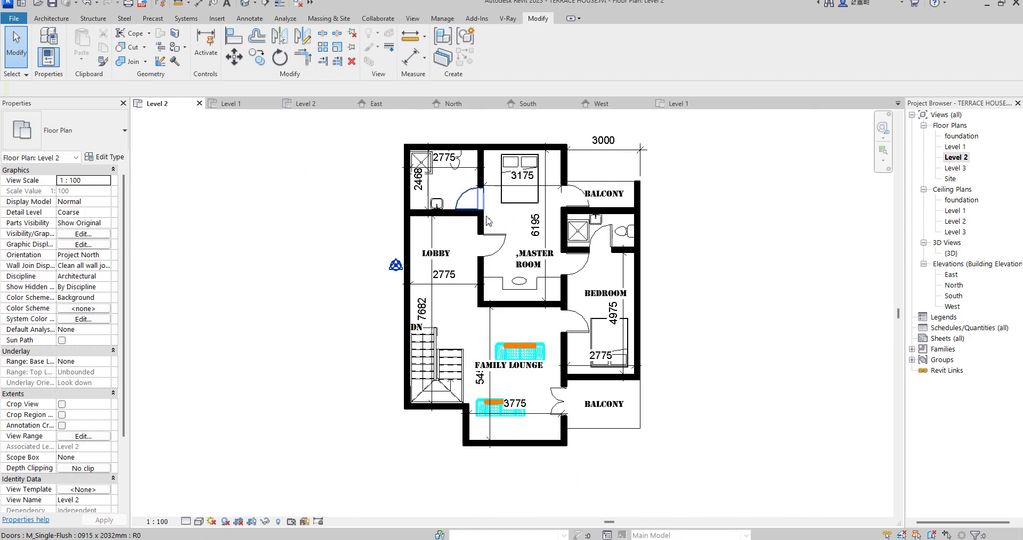
{"action": "scroll", "coordinate": [707, 212], "scroll_direction": "up", "scroll_amount": 2}
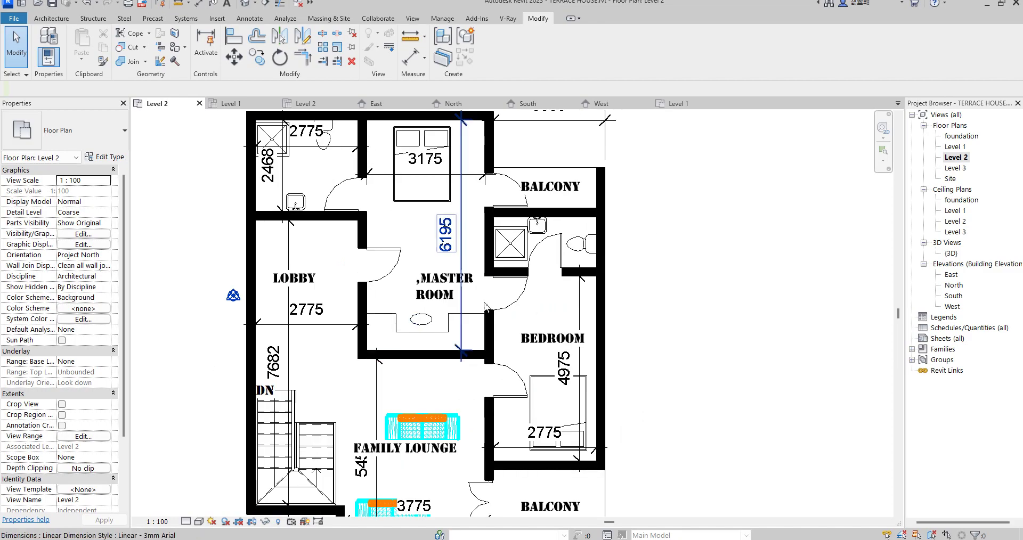
{"action": "scroll", "coordinate": [496, 320], "scroll_direction": "down", "scroll_amount": 1}
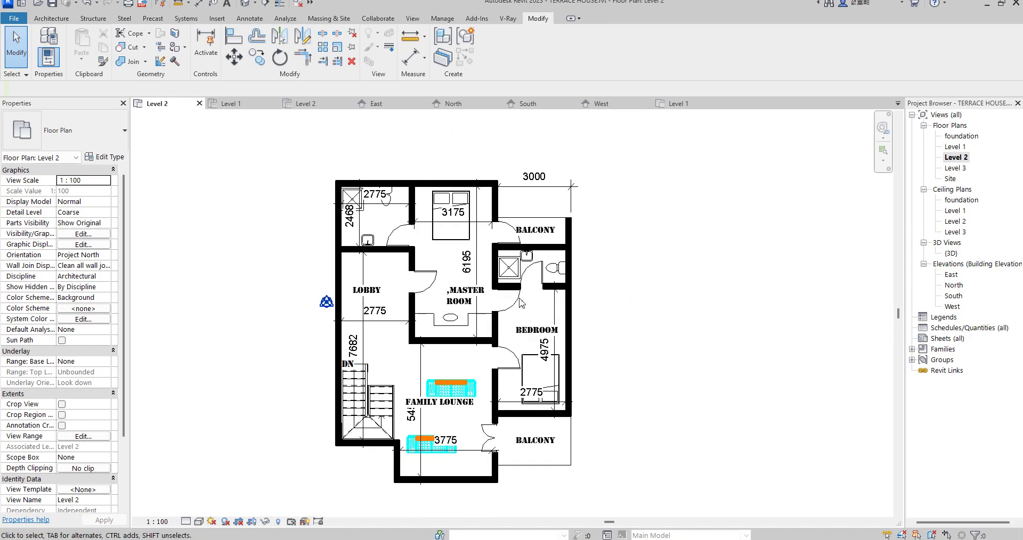
{"action": "scroll", "coordinate": [380, 445], "scroll_direction": "up", "scroll_amount": 2}
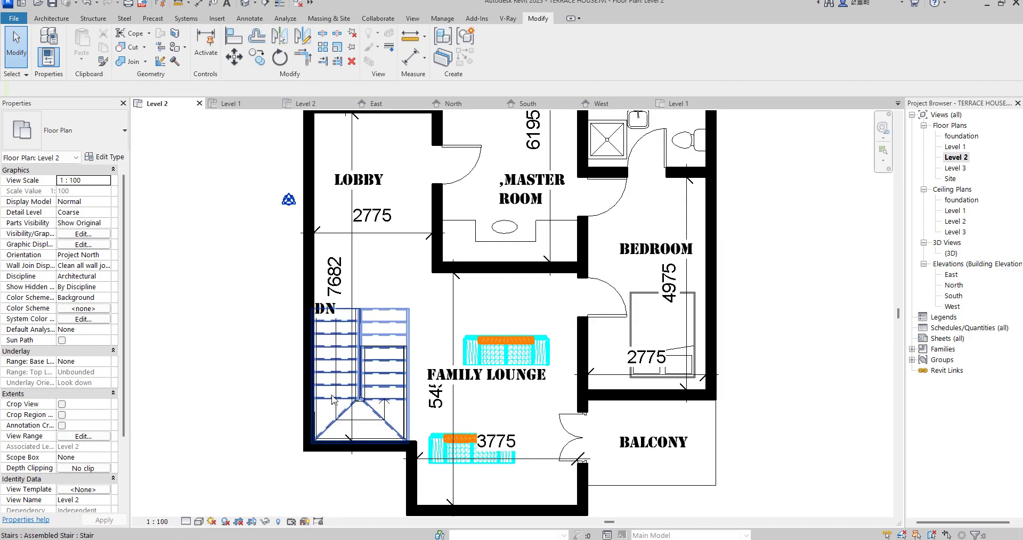
Step: Switch the stair type to Cast-In-Place Monolithic Stair and check its glass panel railing
{"action": "left_click", "coordinate": [334, 400]}
{"action": "left_click", "coordinate": [112, 148]}
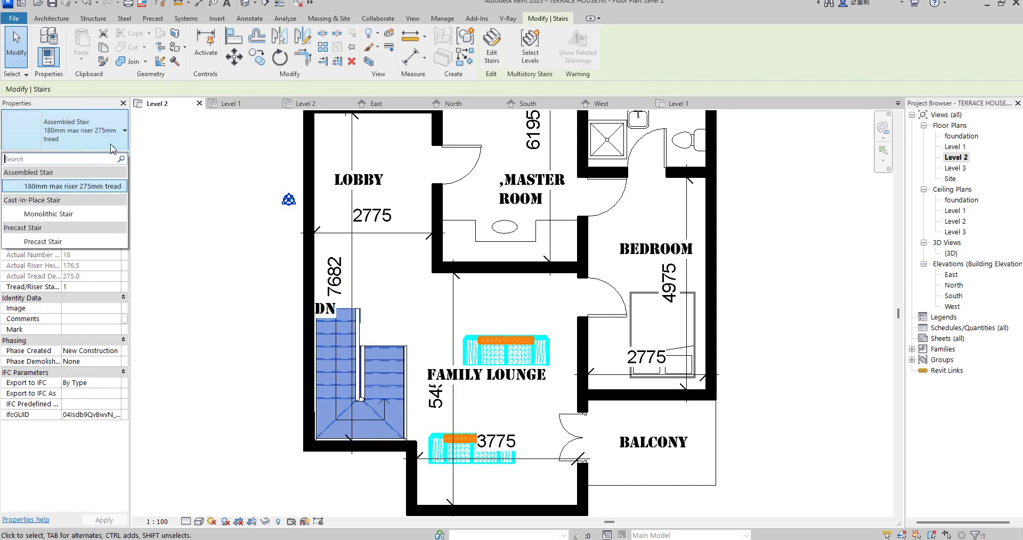
{"action": "left_click", "coordinate": [69, 215]}
{"action": "left_click", "coordinate": [423, 304]}
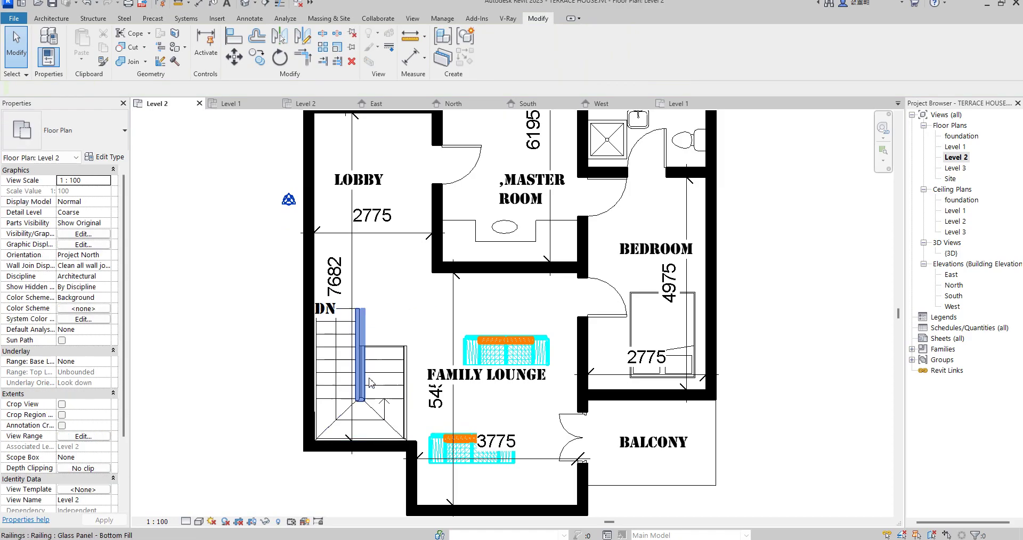
{"action": "scroll", "coordinate": [364, 405], "scroll_direction": "up", "scroll_amount": 1}
{"action": "scroll", "coordinate": [366, 396], "scroll_direction": "up", "scroll_amount": 2}
{"action": "left_click", "coordinate": [366, 389]}
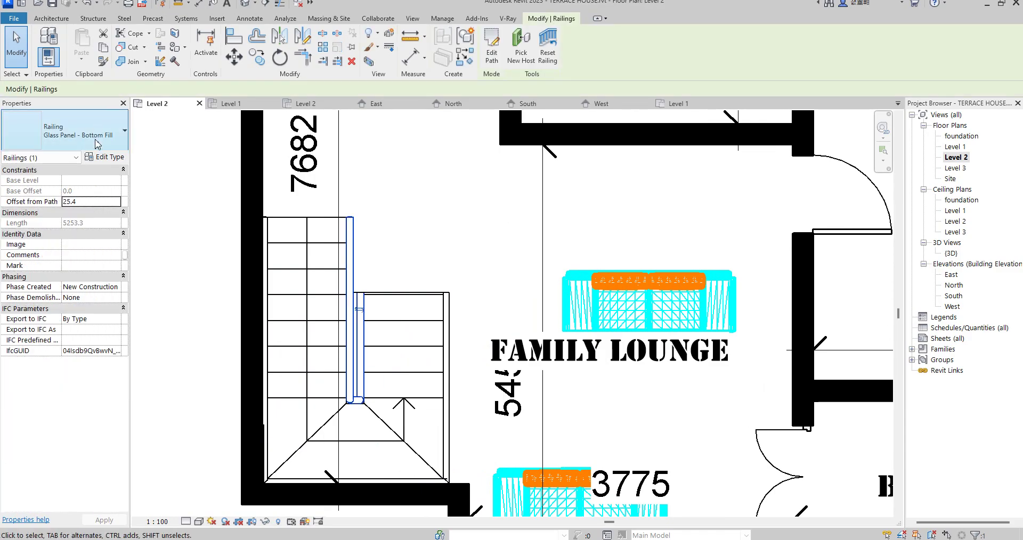
{"action": "left_click", "coordinate": [211, 313]}
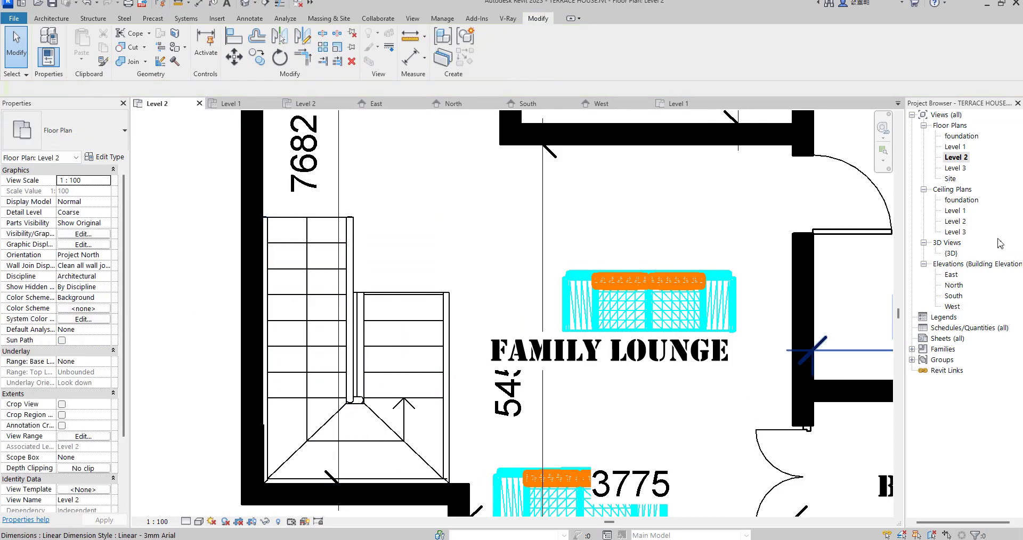
{"action": "double_click", "coordinate": [953, 254]}
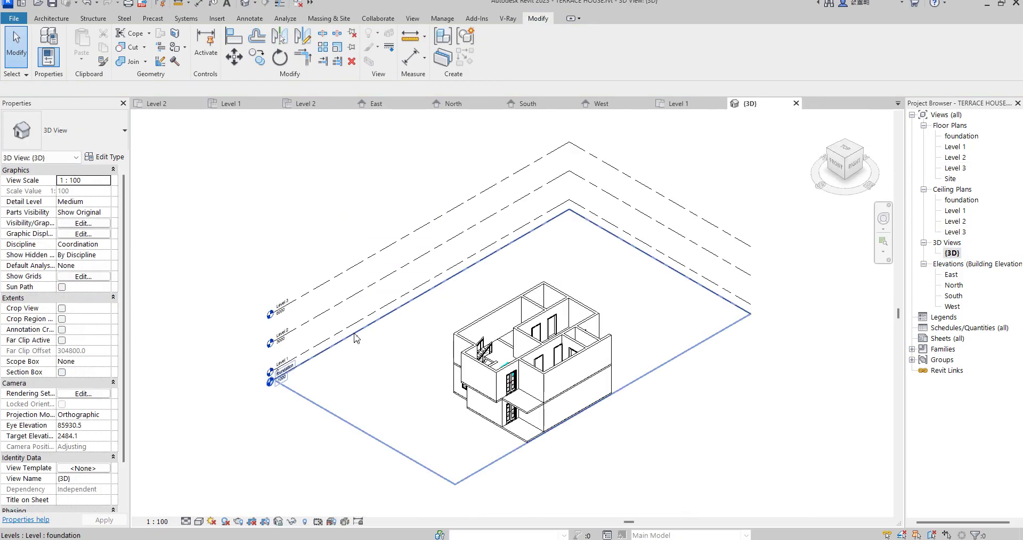
{"action": "scroll", "coordinate": [529, 372], "scroll_direction": "up", "scroll_amount": 2}
{"action": "scroll", "coordinate": [529, 372], "scroll_direction": "down", "scroll_amount": 4}
{"action": "mouse_move", "coordinate": [875, 153]}
{"action": "left_mouse_down"}
{"action": "mouse_move", "coordinate": [835, 182]}
{"action": "mouse_move", "coordinate": [871, 178]}
{"action": "left_mouse_up"}
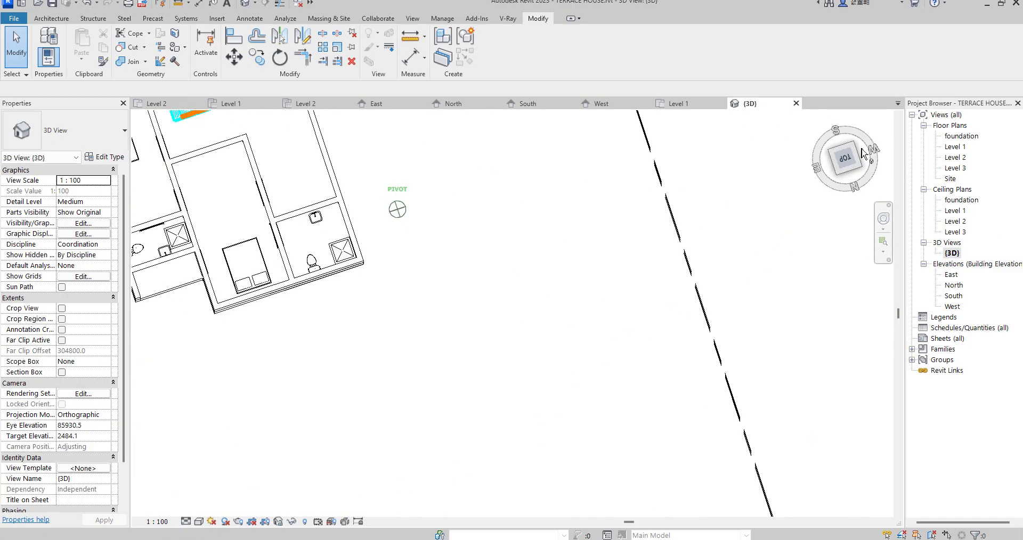
{"action": "left_click", "coordinate": [838, 178]}
{"action": "scroll", "coordinate": [309, 248], "scroll_direction": "up", "scroll_amount": 5}
{"action": "scroll", "coordinate": [309, 249], "scroll_direction": "up", "scroll_amount": 3}
{"action": "left_click", "coordinate": [826, 153]}
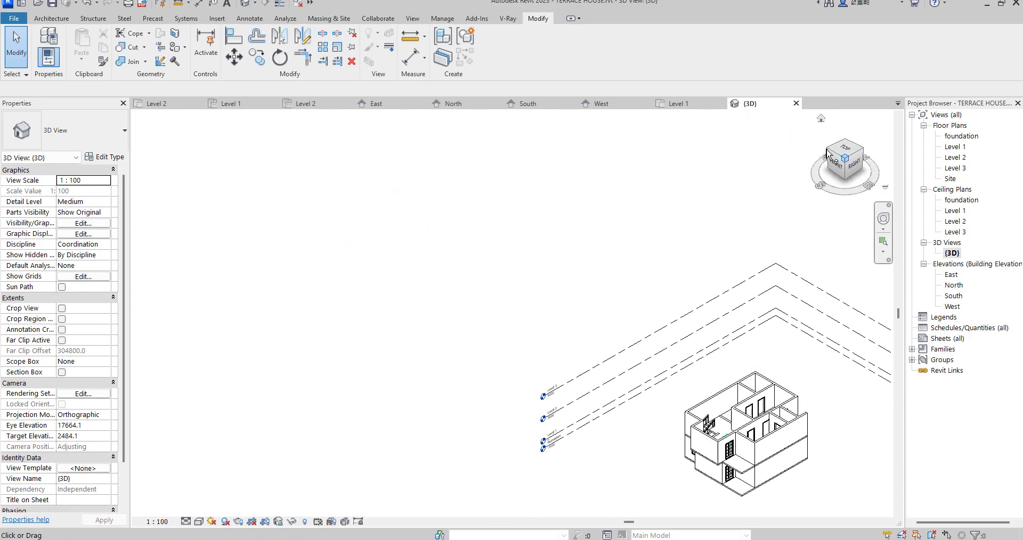
{"action": "left_click", "coordinate": [830, 152]}
{"action": "left_click", "coordinate": [823, 152]}
{"action": "scroll", "coordinate": [448, 300], "scroll_direction": "up", "scroll_amount": 3}
{"action": "scroll", "coordinate": [464, 264], "scroll_direction": "up", "scroll_amount": 2}
{"action": "scroll", "coordinate": [468, 251], "scroll_direction": "down", "scroll_amount": 4}
{"action": "scroll", "coordinate": [498, 299], "scroll_direction": "down", "scroll_amount": 2}
{"action": "scroll", "coordinate": [498, 299], "scroll_direction": "up", "scroll_amount": 2}
{"action": "scroll", "coordinate": [544, 305], "scroll_direction": "up", "scroll_amount": 2}
{"action": "scroll", "coordinate": [584, 308], "scroll_direction": "up", "scroll_amount": 1}
{"action": "scroll", "coordinate": [601, 312], "scroll_direction": "down", "scroll_amount": 1}
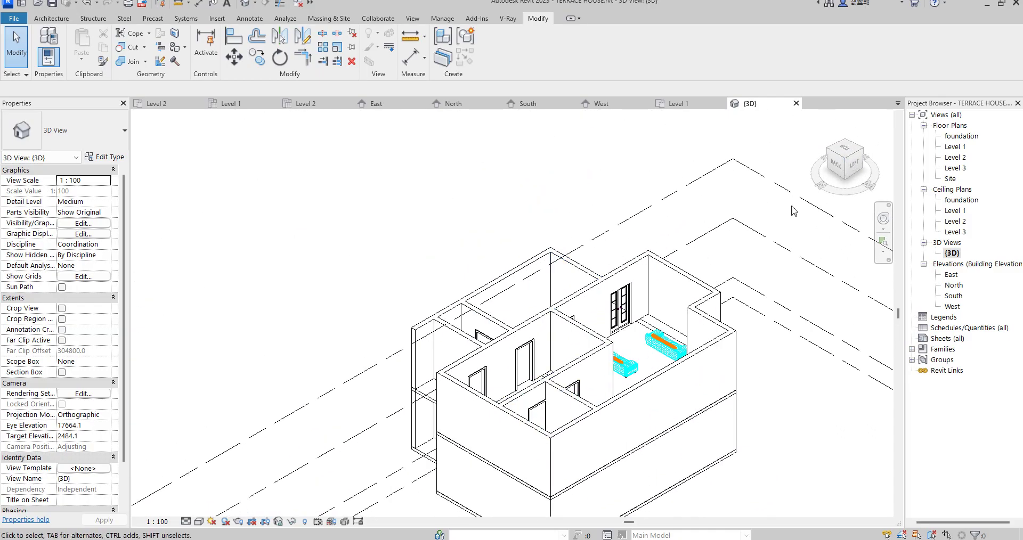
{"action": "left_click", "coordinate": [827, 152]}
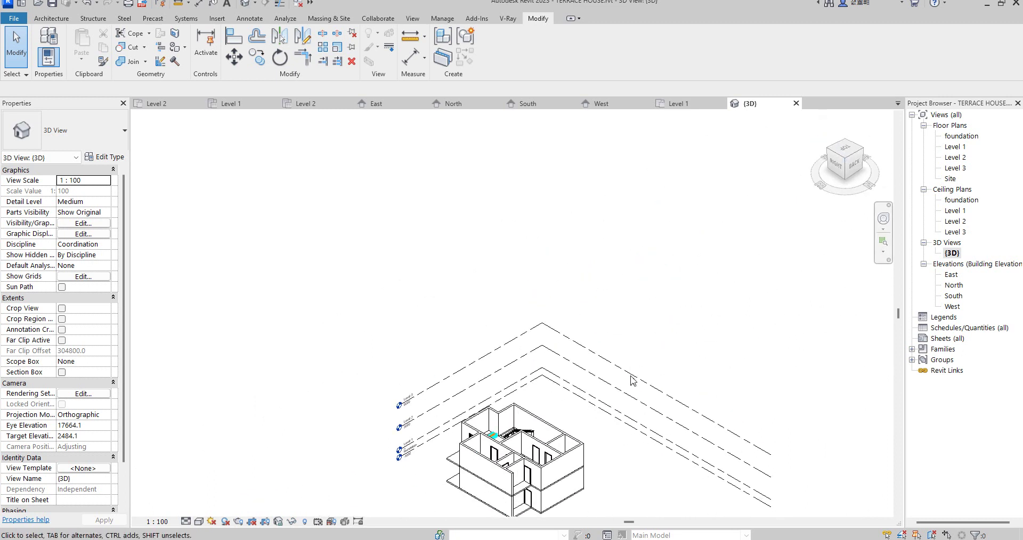
{"action": "middle_click_drag", "start_coordinate": [512, 311], "coordinate": [472, 274], "text": "shift"}
{"action": "scroll", "coordinate": [476, 277], "scroll_direction": "up", "scroll_amount": 2}
{"action": "scroll", "coordinate": [513, 290], "scroll_direction": "up", "scroll_amount": 3}
{"action": "scroll", "coordinate": [560, 304], "scroll_direction": "up", "scroll_amount": 3}
{"action": "scroll", "coordinate": [334, 239], "scroll_direction": "down", "scroll_amount": 3}
{"action": "double_click", "coordinate": [955, 146]}
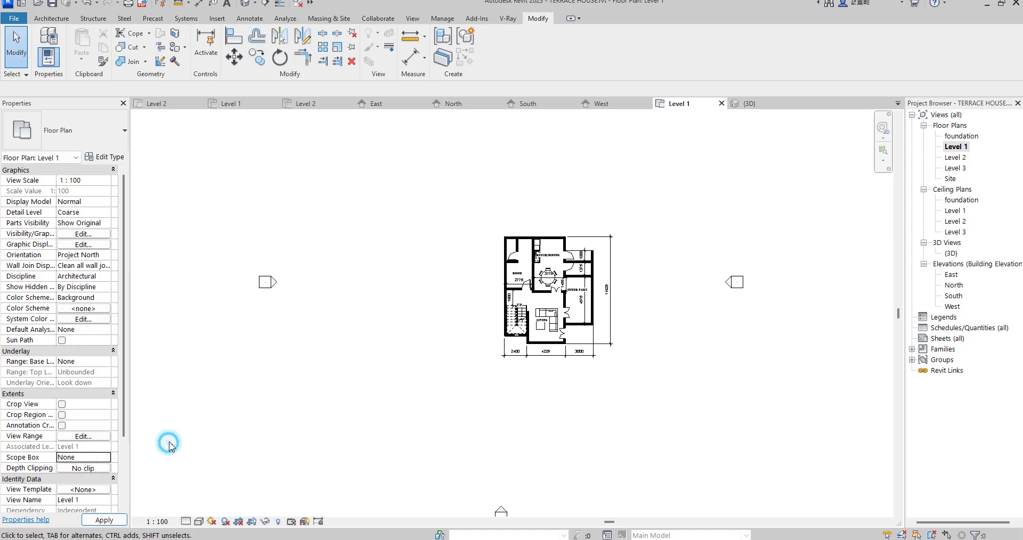
{"action": "scroll", "coordinate": [530, 296], "scroll_direction": "down", "scroll_amount": 1}
{"action": "scroll", "coordinate": [530, 296], "scroll_direction": "down", "scroll_amount": 1}
{"action": "double_click", "coordinate": [952, 253]}
{"action": "scroll", "coordinate": [407, 304], "scroll_direction": "down", "scroll_amount": 3}
{"action": "scroll", "coordinate": [566, 352], "scroll_direction": "down", "scroll_amount": 2}
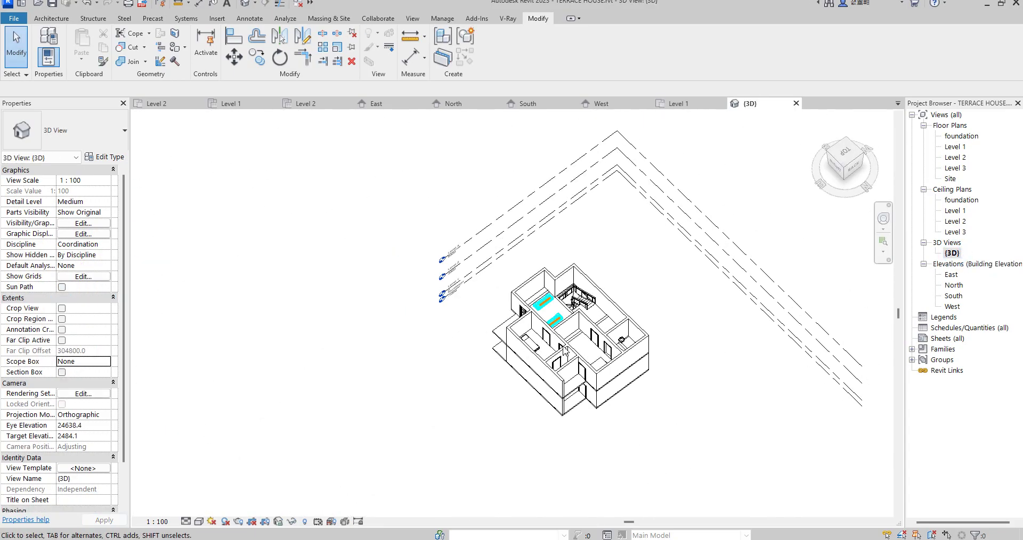
Step: Duplicate the {3D} view and turn on its section box
{"action": "right_click", "coordinate": [951, 253]}
{"action": "mouse_move", "coordinate": [878, 344]}
{"action": "left_click", "coordinate": [739, 344]}
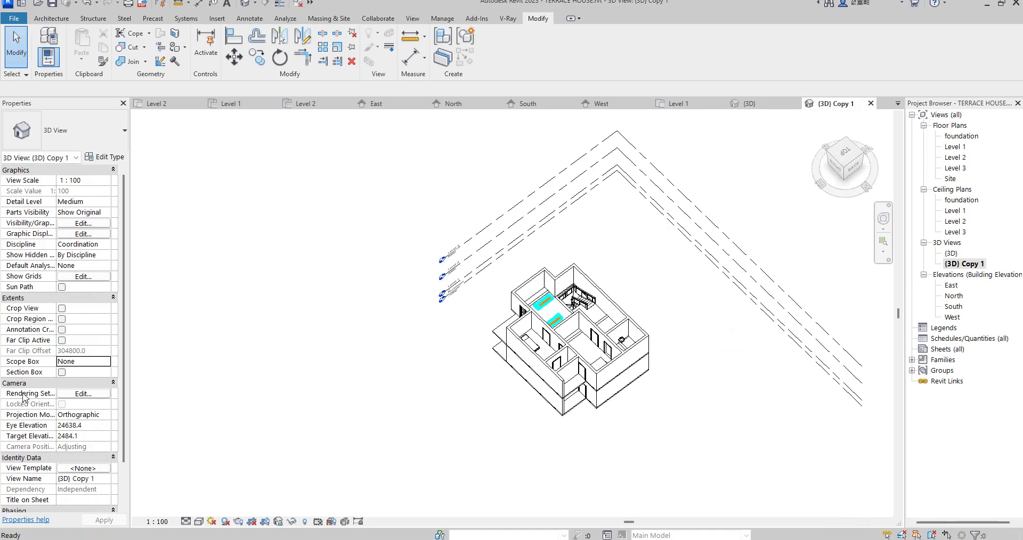
{"action": "scroll", "coordinate": [66, 458], "scroll_direction": "down", "scroll_amount": 2}
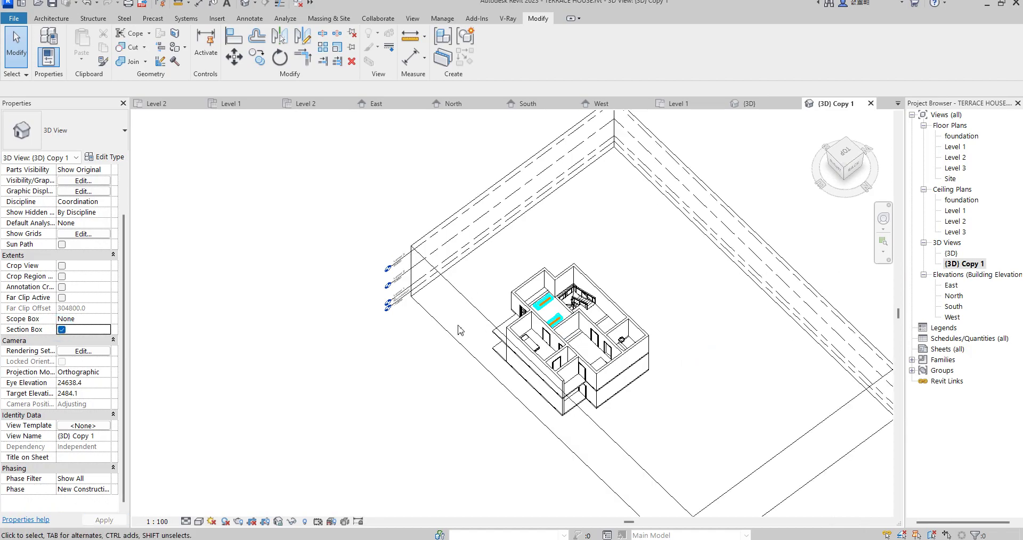
{"action": "left_click", "coordinate": [458, 330]}
Step: Drag the section box faces in tight around the staircase bay
{"action": "left_click_drag", "start_coordinate": [755, 258], "coordinate": [648, 337]}
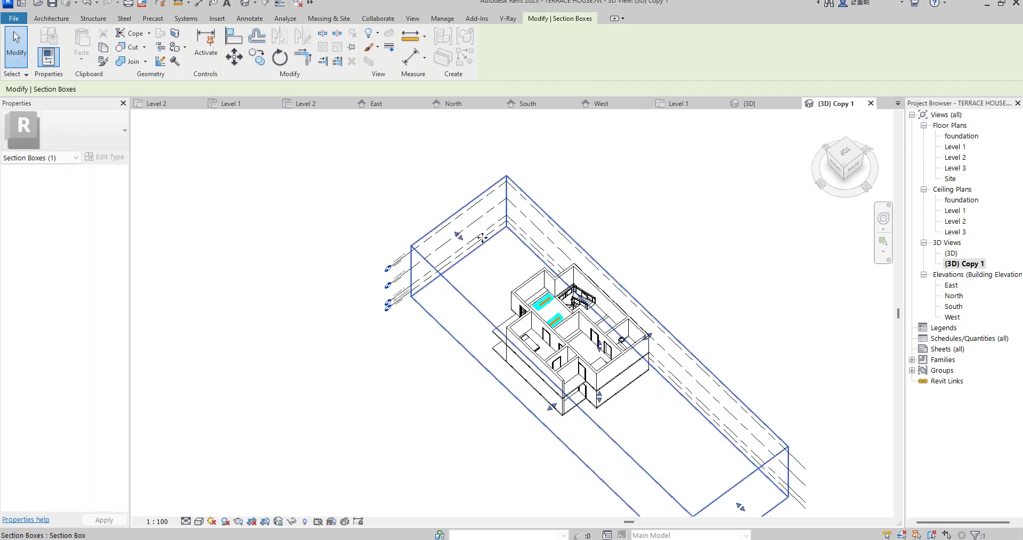
{"action": "left_click_drag", "start_coordinate": [459, 236], "coordinate": [461, 238]}
{"action": "left_click_drag", "start_coordinate": [524, 299], "coordinate": [524, 299]}
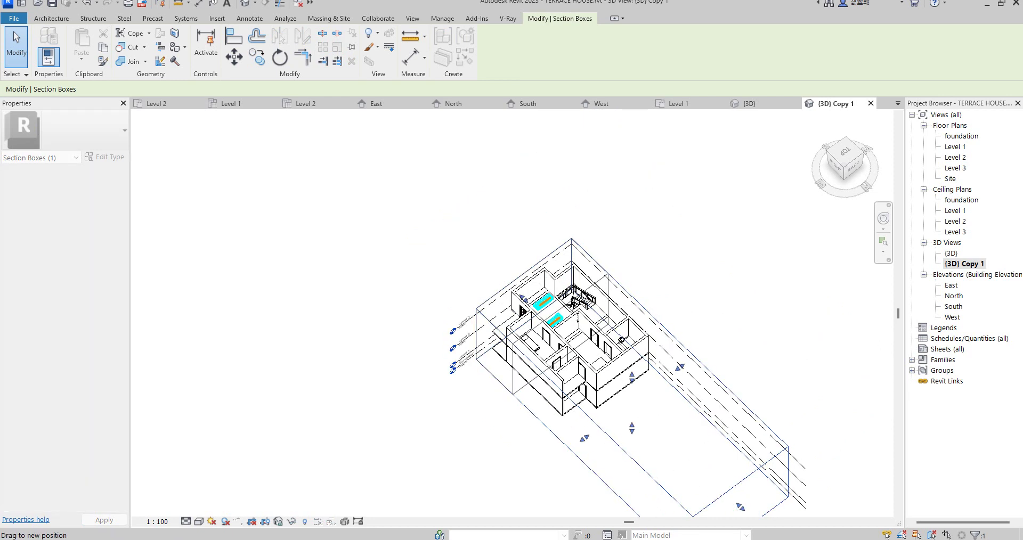
{"action": "left_click_drag", "start_coordinate": [581, 321], "coordinate": [581, 321]}
{"action": "scroll", "coordinate": [624, 348], "scroll_direction": "up", "scroll_amount": 3}
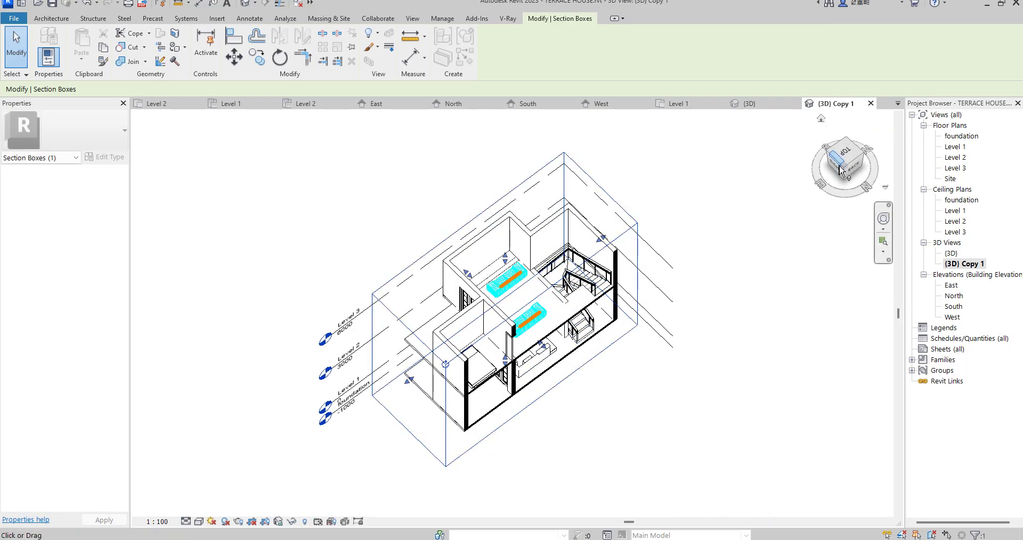
{"action": "left_click_drag", "start_coordinate": [831, 169], "coordinate": [883, 159]}
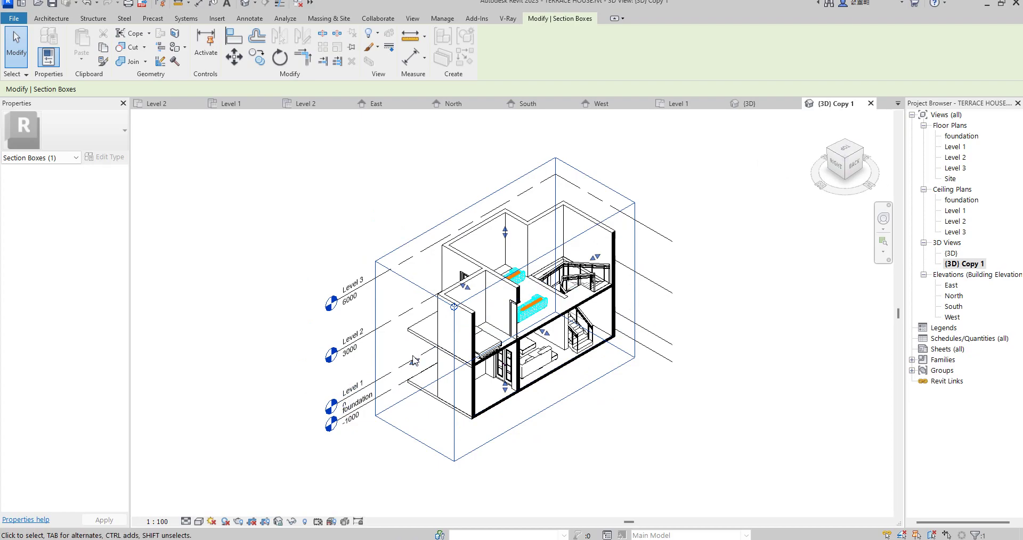
{"action": "scroll", "coordinate": [596, 348], "scroll_direction": "up", "scroll_amount": 3}
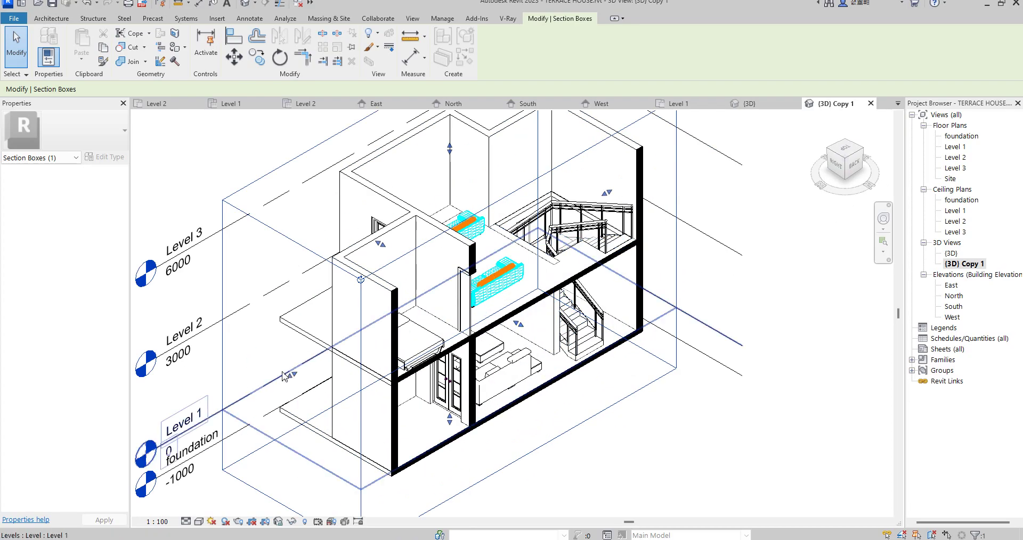
{"action": "mouse_move", "coordinate": [291, 375]}
{"action": "left_mouse_down"}
{"action": "mouse_move", "coordinate": [448, 264]}
{"action": "mouse_move", "coordinate": [480, 265]}
{"action": "left_mouse_up"}
{"action": "scroll", "coordinate": [671, 286], "scroll_direction": "up", "scroll_amount": 2}
{"action": "scroll", "coordinate": [453, 419], "scroll_direction": "down", "scroll_amount": 2}
{"action": "mouse_move", "coordinate": [431, 262]}
{"action": "left_mouse_down"}
{"action": "mouse_move", "coordinate": [414, 274]}
{"action": "mouse_move", "coordinate": [427, 331]}
{"action": "left_mouse_up"}
{"action": "scroll", "coordinate": [475, 338], "scroll_direction": "up", "scroll_amount": 2}
{"action": "left_click_drag", "start_coordinate": [360, 259], "coordinate": [370, 262]}
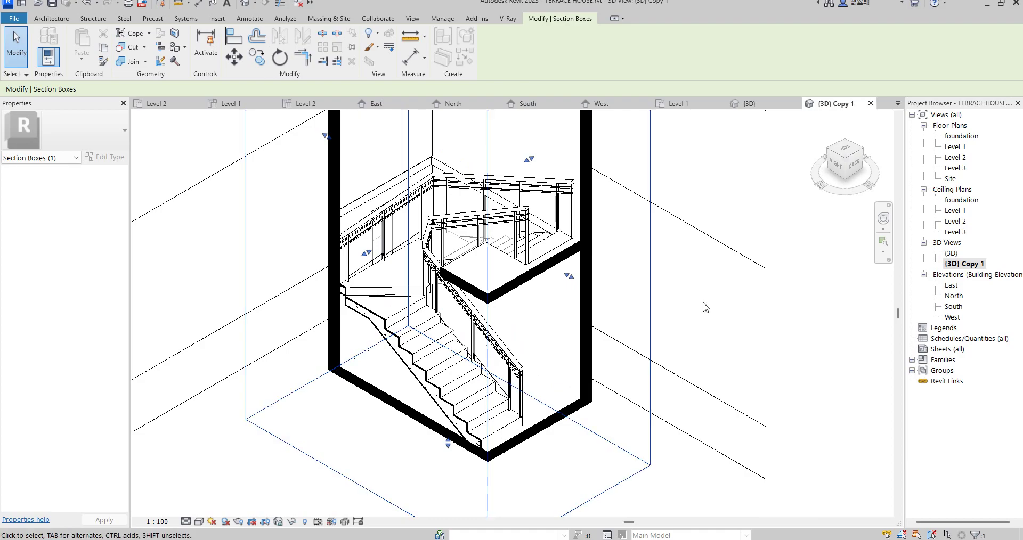
Step: Set the view's visual style to Shaded
{"action": "left_click", "coordinate": [297, 485]}
{"action": "scroll", "coordinate": [296, 485], "scroll_direction": "down", "scroll_amount": 3}
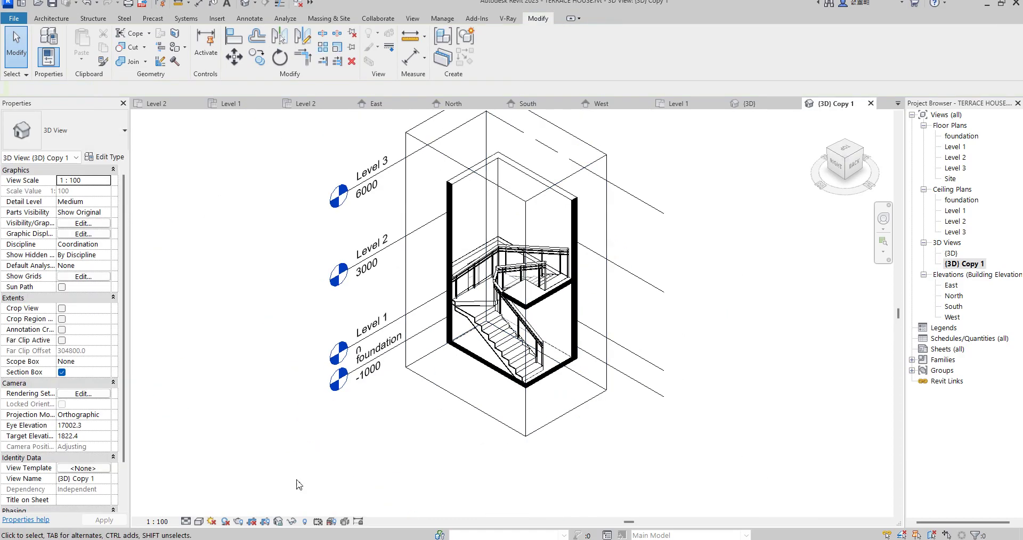
{"action": "left_click", "coordinate": [201, 522]}
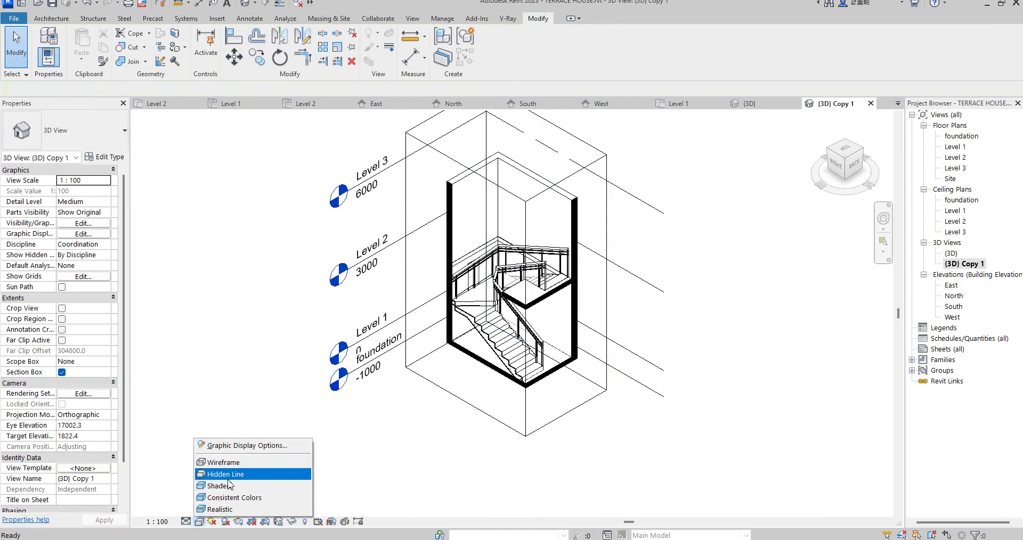
{"action": "left_click", "coordinate": [226, 489]}
{"action": "scroll", "coordinate": [512, 400], "scroll_direction": "up", "scroll_amount": 2}
{"action": "scroll", "coordinate": [524, 458], "scroll_direction": "up", "scroll_amount": 3}
{"action": "scroll", "coordinate": [470, 314], "scroll_direction": "down", "scroll_amount": 3}
{"action": "scroll", "coordinate": [456, 342], "scroll_direction": "up", "scroll_amount": 4}
{"action": "scroll", "coordinate": [455, 343], "scroll_direction": "up", "scroll_amount": 1}
{"action": "scroll", "coordinate": [452, 340], "scroll_direction": "up", "scroll_amount": 2}
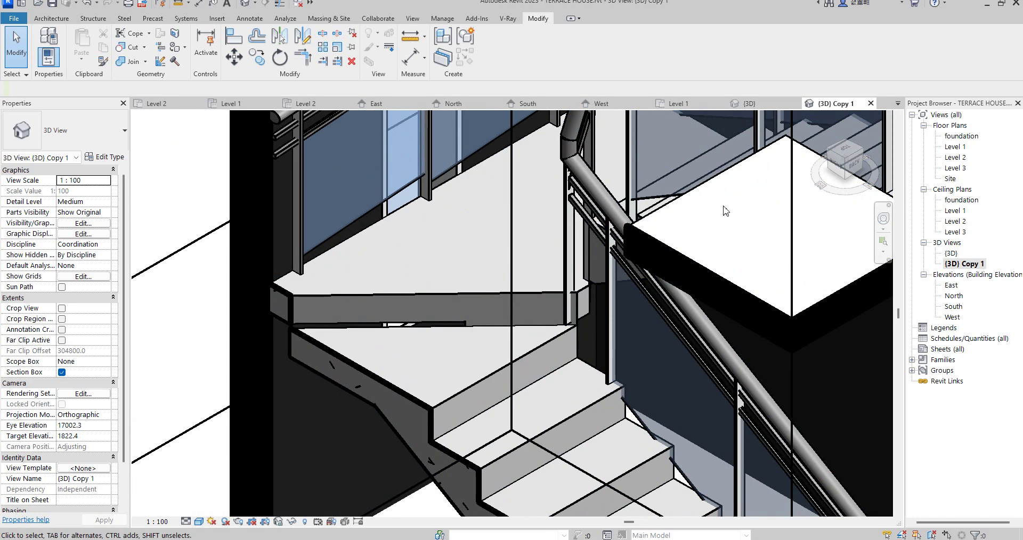
{"action": "scroll", "coordinate": [725, 212], "scroll_direction": "down", "scroll_amount": 2}
{"action": "scroll", "coordinate": [624, 256], "scroll_direction": "down", "scroll_amount": 1}
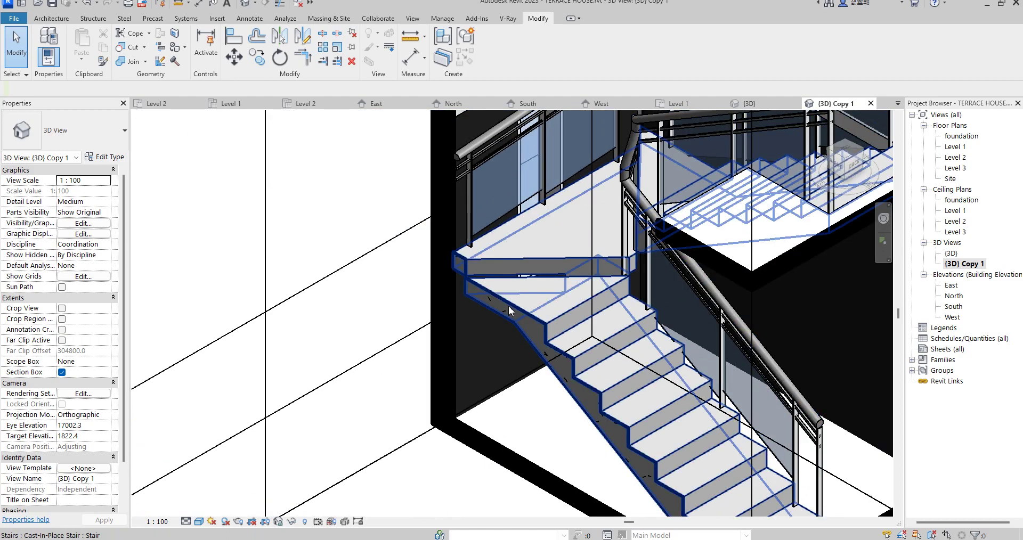
{"action": "scroll", "coordinate": [509, 306], "scroll_direction": "down", "scroll_amount": 3}
{"action": "scroll", "coordinate": [625, 349], "scroll_direction": "up", "scroll_amount": 3}
{"action": "scroll", "coordinate": [599, 332], "scroll_direction": "up", "scroll_amount": 2}
{"action": "scroll", "coordinate": [599, 332], "scroll_direction": "down", "scroll_amount": 1}
{"action": "scroll", "coordinate": [533, 260], "scroll_direction": "down", "scroll_amount": 3}
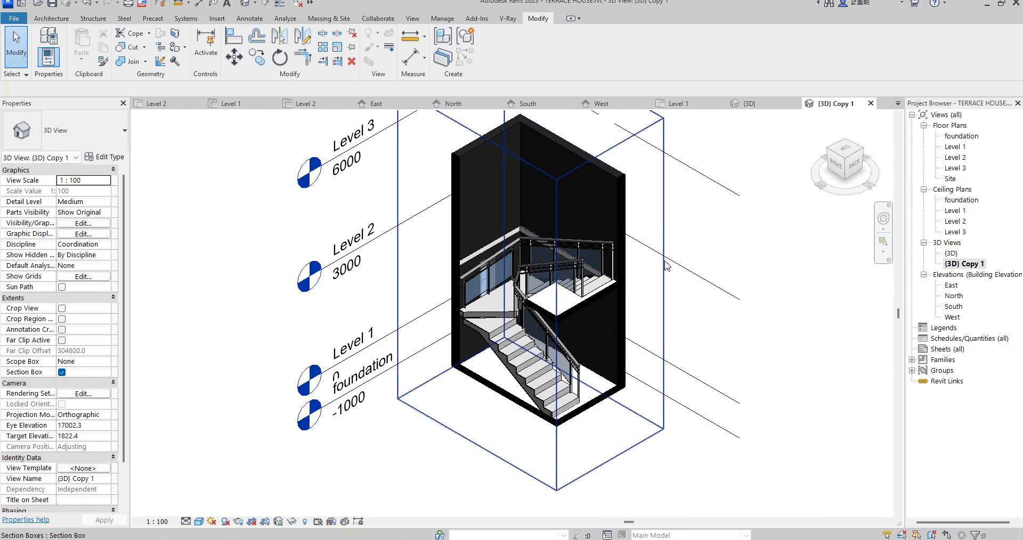
{"action": "scroll", "coordinate": [459, 276], "scroll_direction": "up", "scroll_amount": 1}
{"action": "scroll", "coordinate": [459, 276], "scroll_direction": "up", "scroll_amount": 2}
{"action": "scroll", "coordinate": [430, 185], "scroll_direction": "up", "scroll_amount": 1}
Step: Inspect the floor slab and glass railing, then orbit to look down from above
{"action": "left_click", "coordinate": [451, 173]}
{"action": "scroll", "coordinate": [450, 200], "scroll_direction": "down", "scroll_amount": 3}
{"action": "key", "text": "Escape"}
{"action": "scroll", "coordinate": [633, 240], "scroll_direction": "up", "scroll_amount": 2}
{"action": "scroll", "coordinate": [631, 239], "scroll_direction": "up", "scroll_amount": 1}
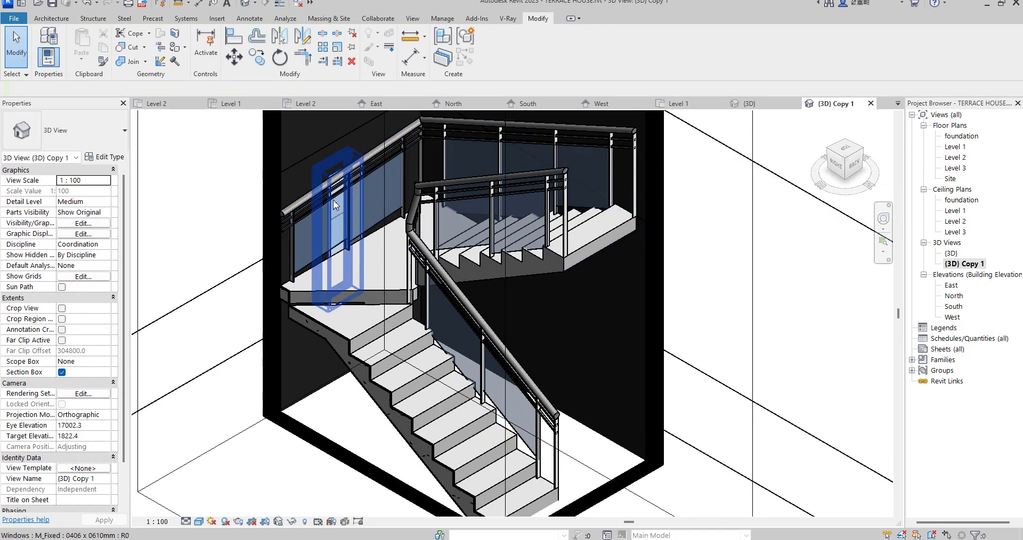
{"action": "left_click", "coordinate": [306, 213]}
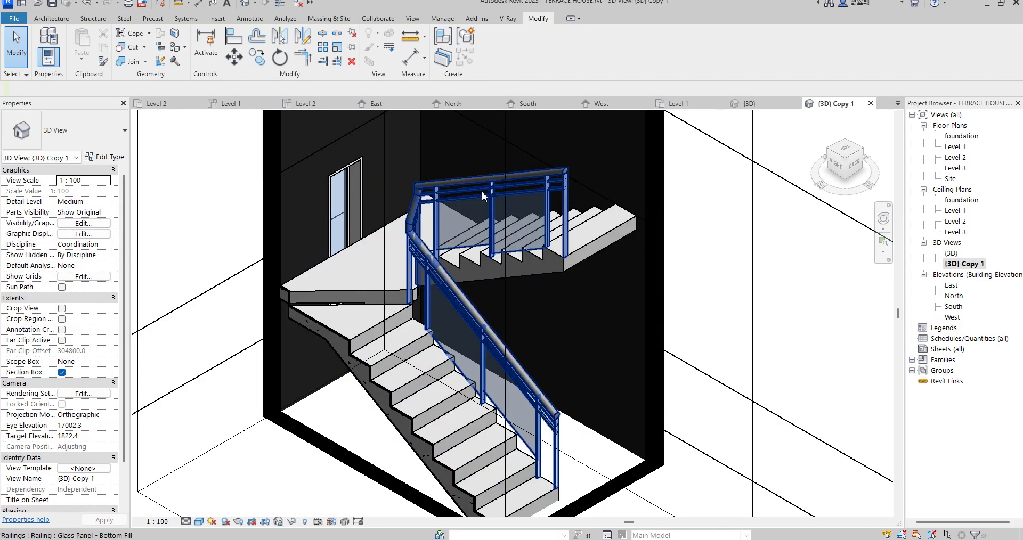
{"action": "left_click", "coordinate": [720, 301]}
{"action": "scroll", "coordinate": [334, 363], "scroll_direction": "down", "scroll_amount": 3}
{"action": "scroll", "coordinate": [487, 420], "scroll_direction": "up", "scroll_amount": 3}
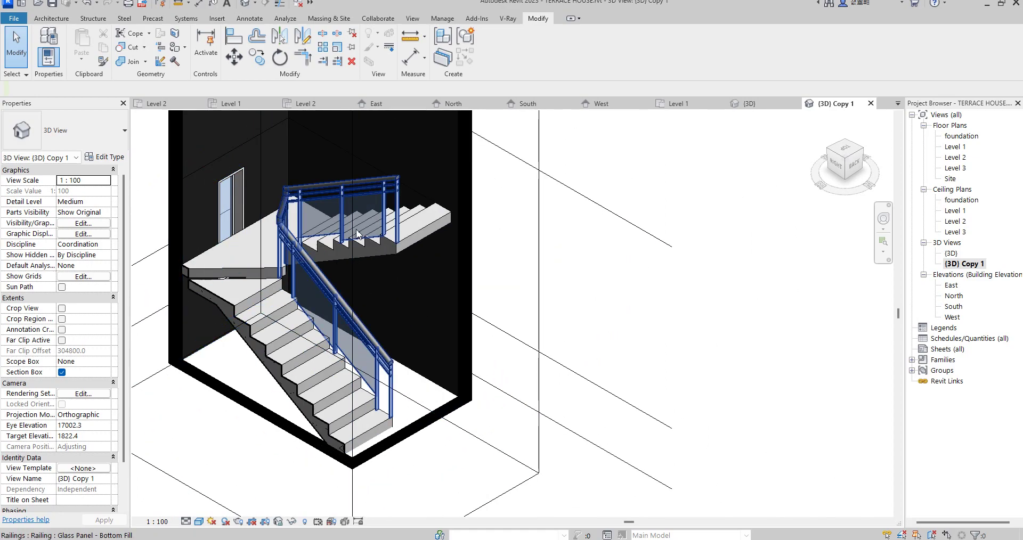
{"action": "scroll", "coordinate": [544, 208], "scroll_direction": "down", "scroll_amount": 3}
{"action": "left_click_drag", "start_coordinate": [860, 154], "coordinate": [720, 206]}
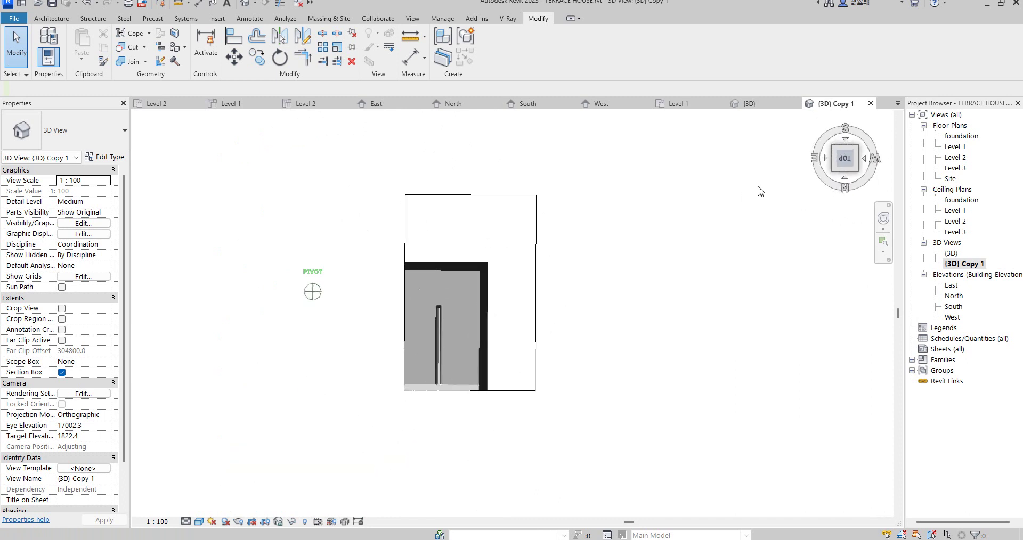
{"action": "left_click", "coordinate": [870, 158]}
{"action": "scroll", "coordinate": [293, 258], "scroll_direction": "up", "scroll_amount": 3}
{"action": "scroll", "coordinate": [347, 320], "scroll_direction": "down", "scroll_amount": 1}
{"action": "scroll", "coordinate": [347, 320], "scroll_direction": "down", "scroll_amount": 1}
{"action": "double_click", "coordinate": [956, 146]}
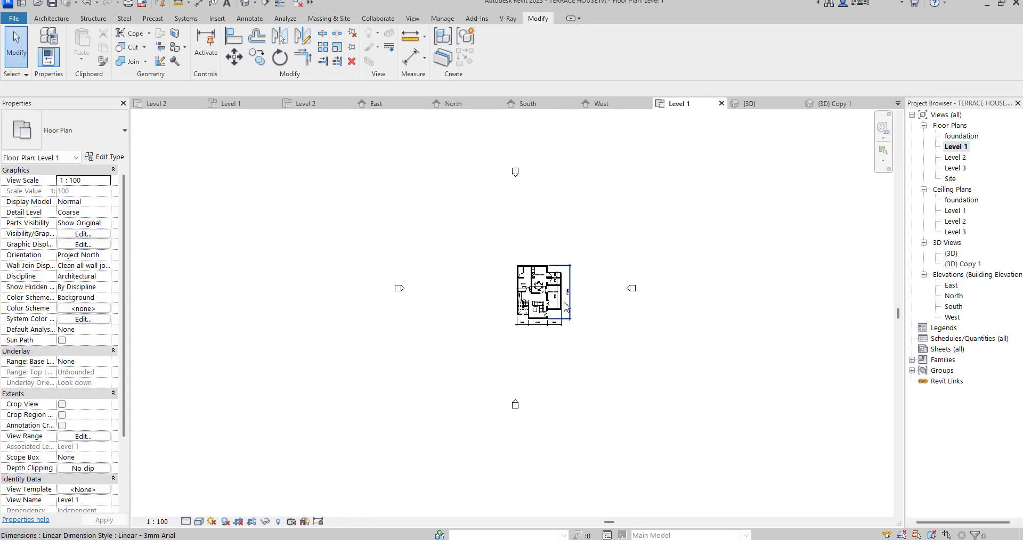
{"action": "scroll", "coordinate": [567, 294], "scroll_direction": "up", "scroll_amount": 2}
{"action": "scroll", "coordinate": [567, 294], "scroll_direction": "up", "scroll_amount": 3}
{"action": "scroll", "coordinate": [537, 332], "scroll_direction": "up", "scroll_amount": 3}
{"action": "scroll", "coordinate": [537, 332], "scroll_direction": "down", "scroll_amount": 3}
{"action": "scroll", "coordinate": [535, 334], "scroll_direction": "up", "scroll_amount": 2}
{"action": "scroll", "coordinate": [483, 366], "scroll_direction": "down", "scroll_amount": 3}
{"action": "scroll", "coordinate": [467, 280], "scroll_direction": "up", "scroll_amount": 2}
{"action": "scroll", "coordinate": [642, 315], "scroll_direction": "down", "scroll_amount": 2}
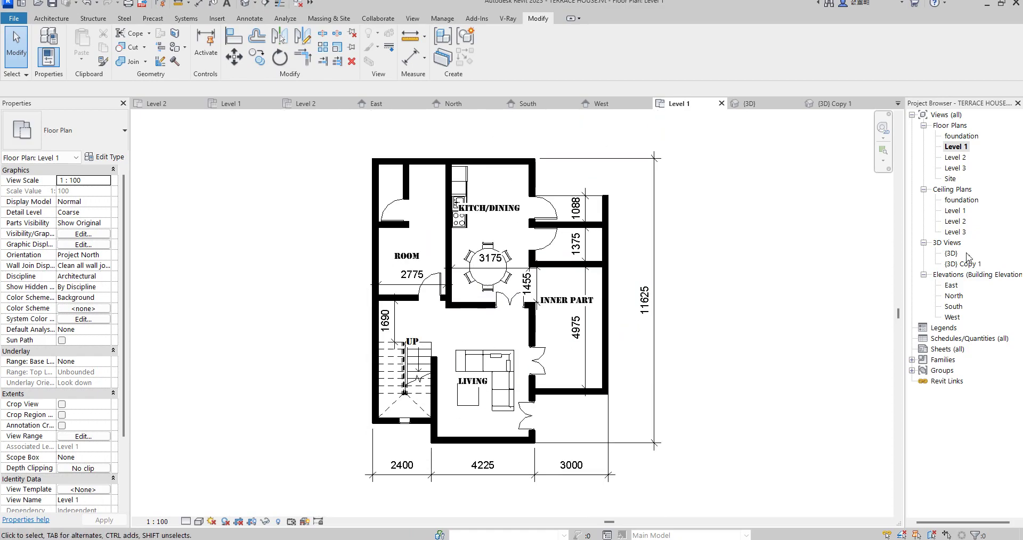
{"action": "double_click", "coordinate": [952, 254]}
{"action": "double_click", "coordinate": [964, 264]}
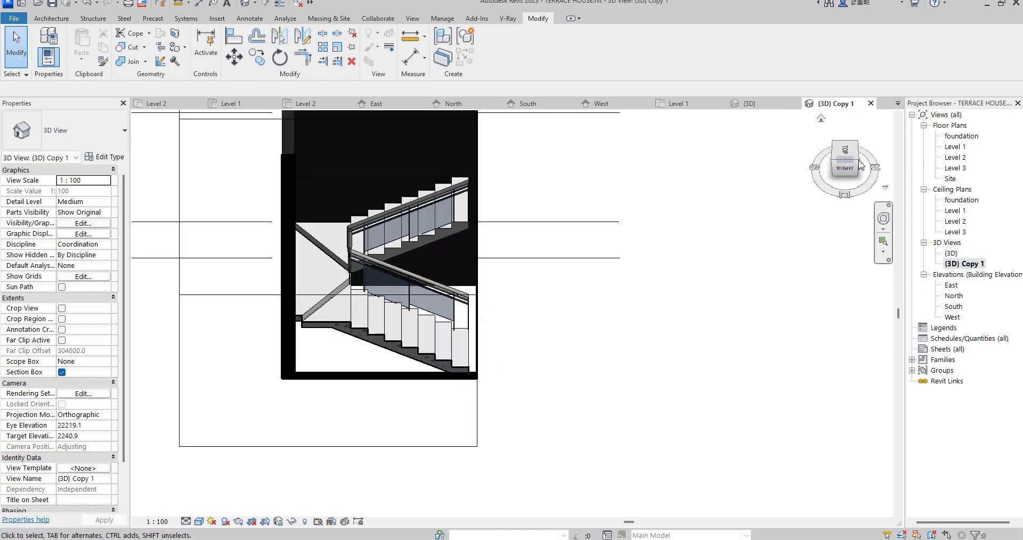
{"action": "left_click", "coordinate": [836, 182]}
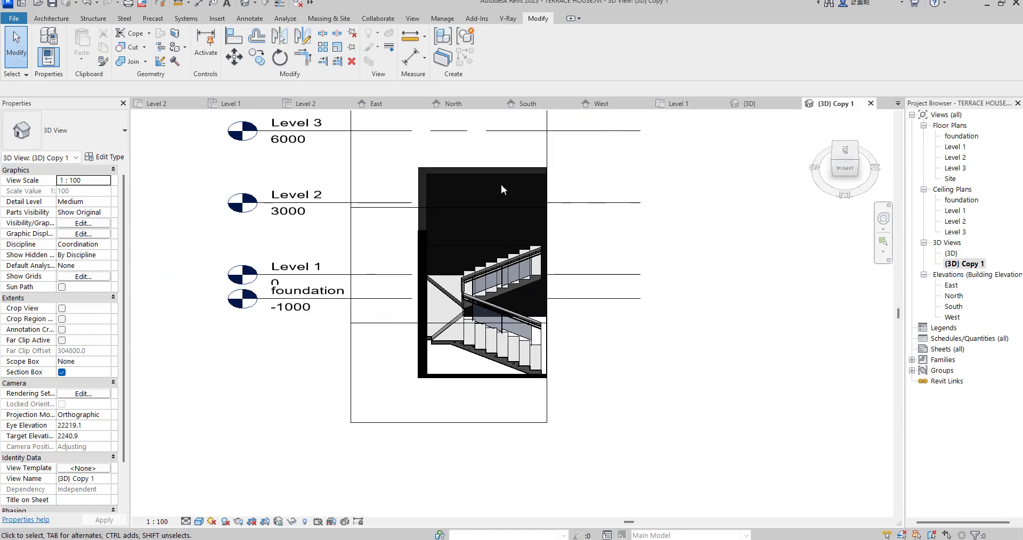
{"action": "left_click_drag", "start_coordinate": [858, 163], "coordinate": [815, 162]}
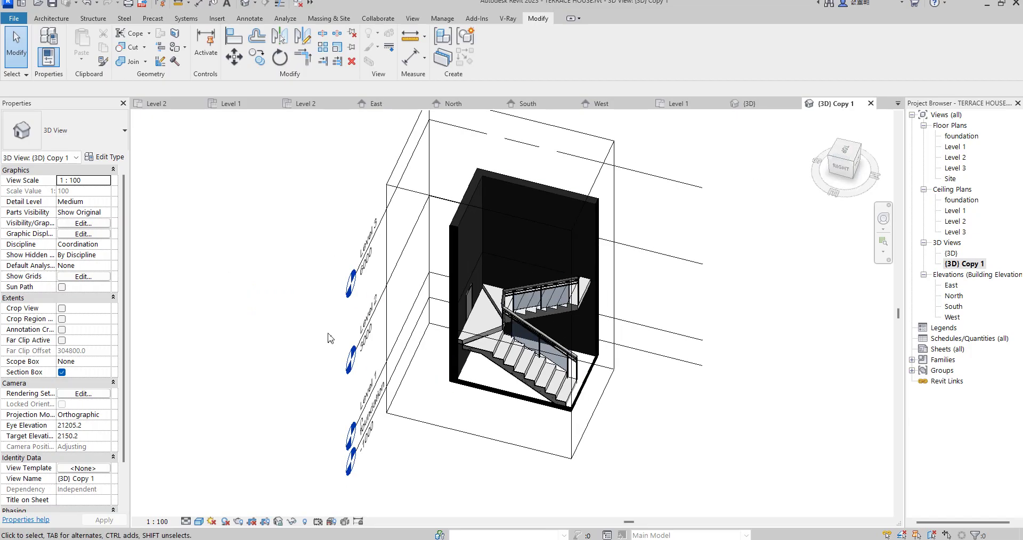
{"action": "scroll", "coordinate": [655, 359], "scroll_direction": "up", "scroll_amount": 2}
{"action": "scroll", "coordinate": [701, 356], "scroll_direction": "up", "scroll_amount": 1}
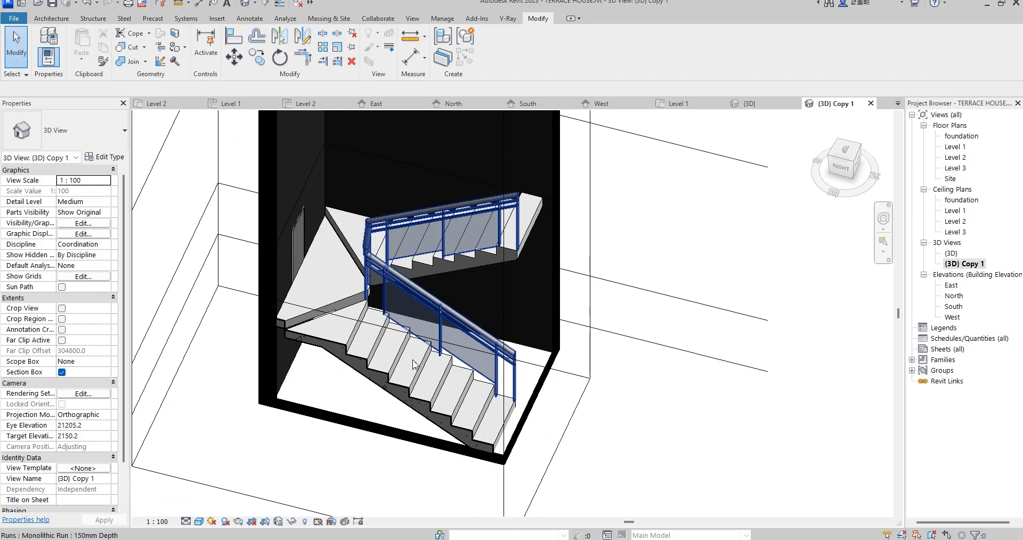